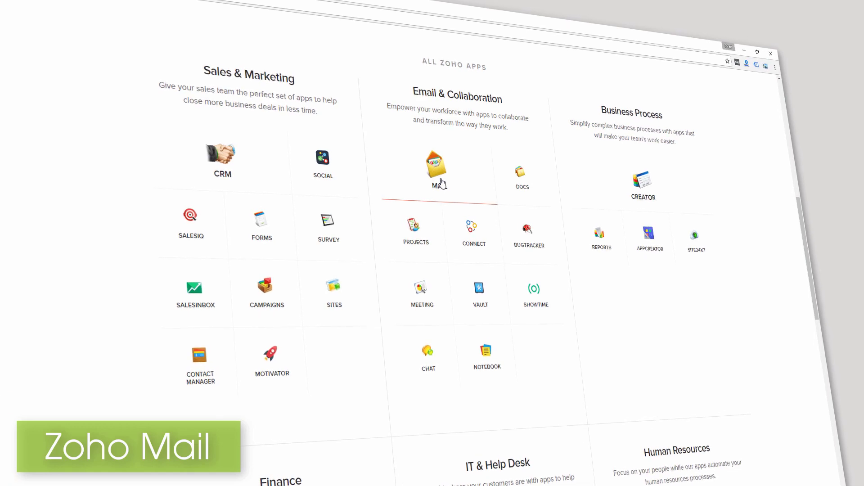
# Go from the Zoho Mail product page to the Workplace pricing plans in a new tab.
pyautogui.click(441, 183)
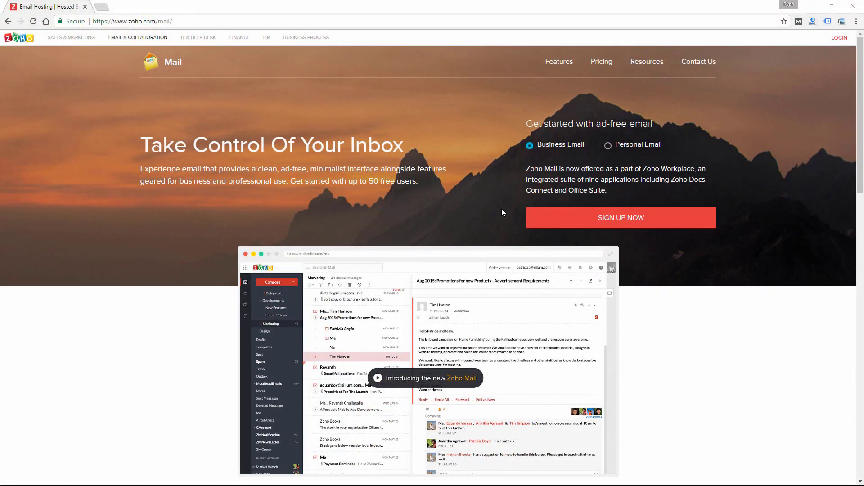
pyautogui.click(601, 67)
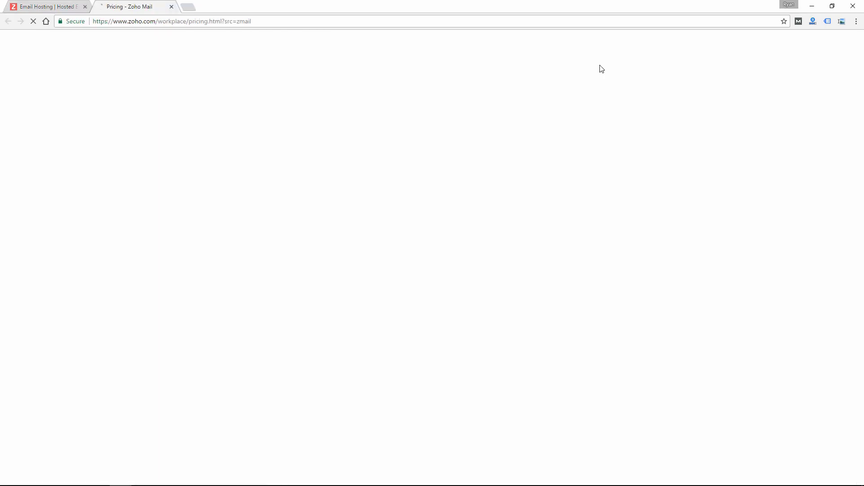
pyautogui.click(75, 4)
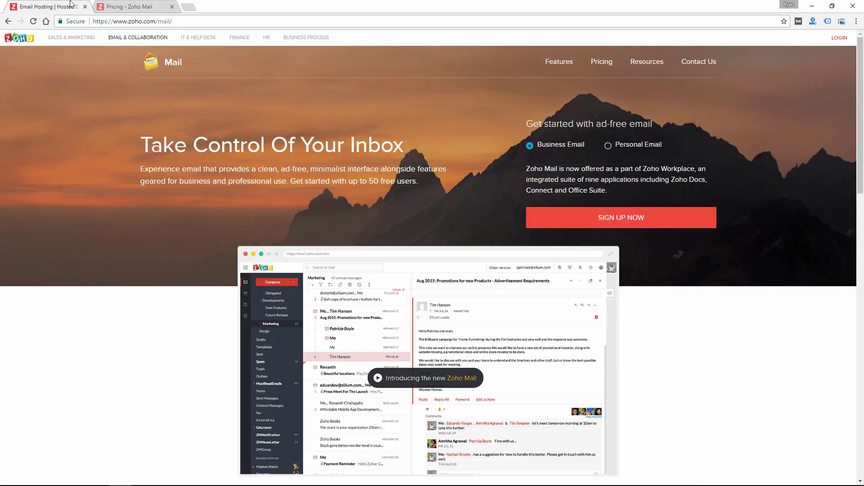
pyautogui.click(128, 7)
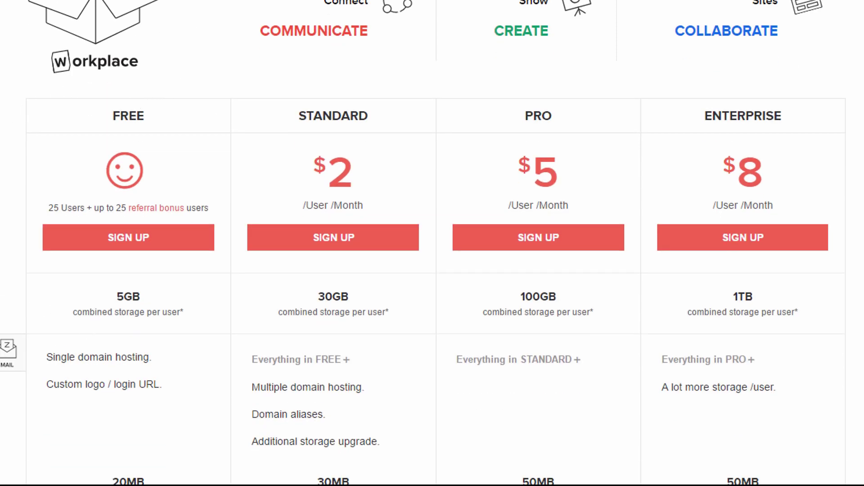
pyautogui.scroll(-2, 145, 54)
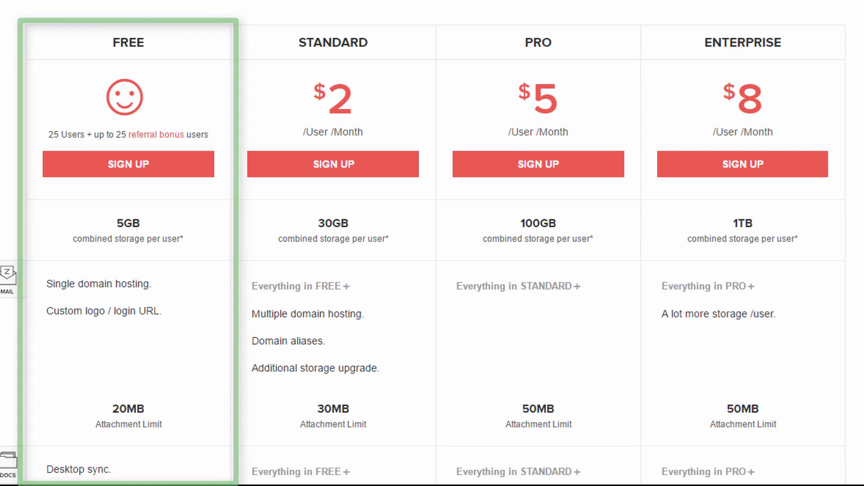
pyautogui.scroll(-1, 432, 252)
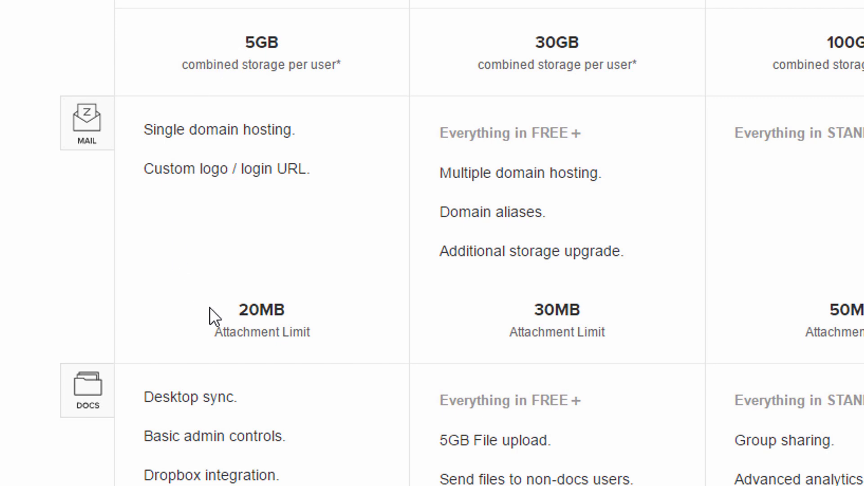
pyautogui.scroll(-4, 209, 307)
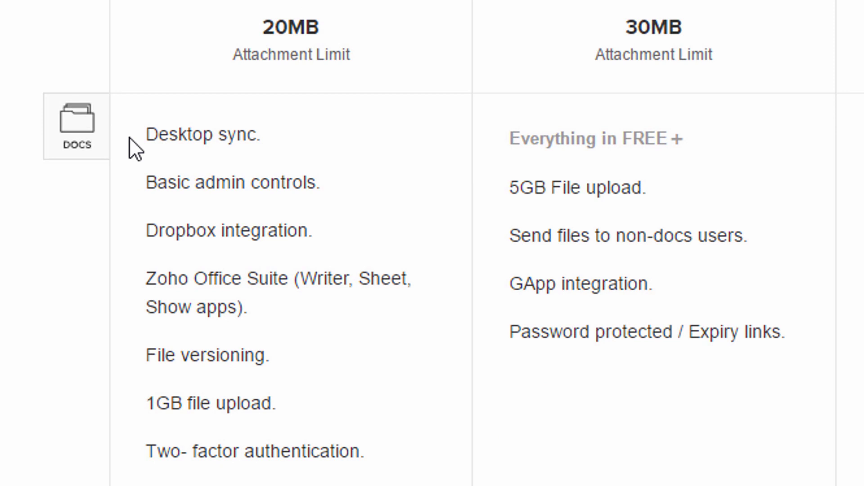
pyautogui.scroll(-3, 80, 217)
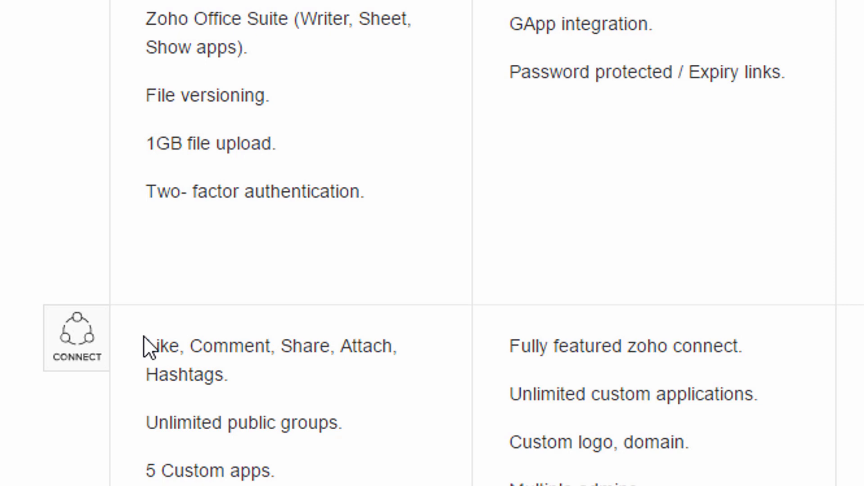
pyautogui.scroll(9, 144, 337)
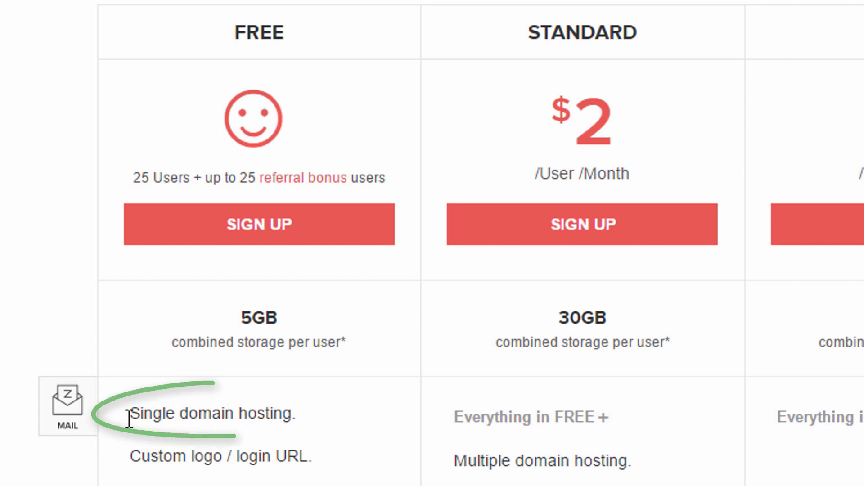
# Register a Free plan account for examplewebsitebuilder.com with your name, phone number and password.
pyautogui.click(334, 229)
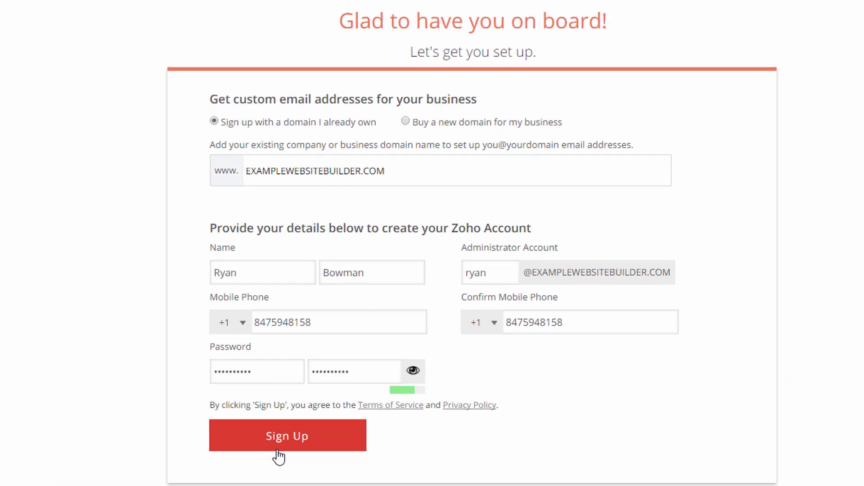
pyautogui.click(282, 441)
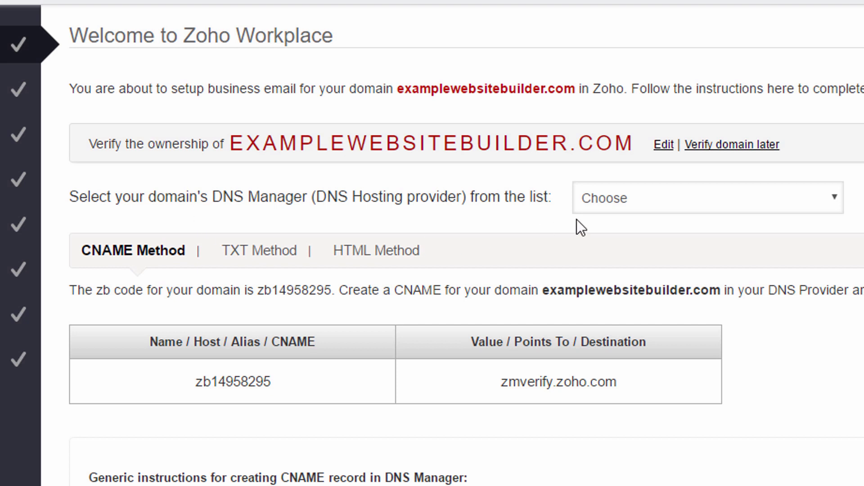
# Choose GoDaddy as the DNS manager and copy the zb CNAME verification code.
pyautogui.click(704, 199)
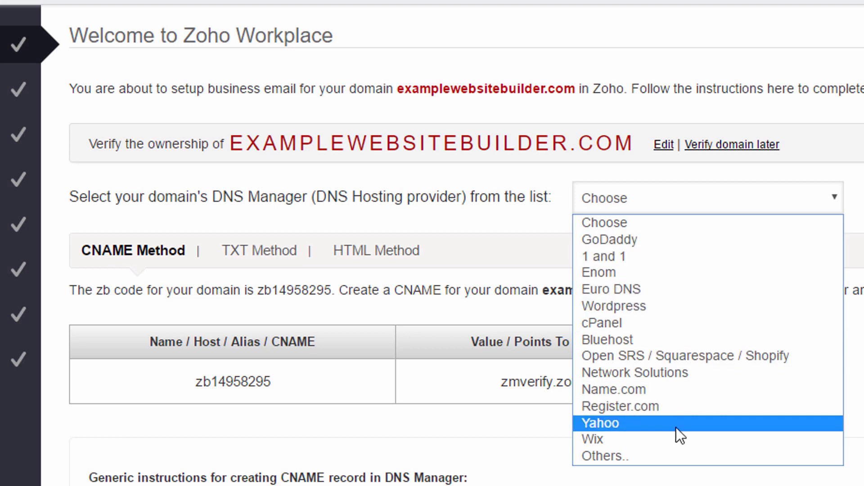
pyautogui.click(662, 243)
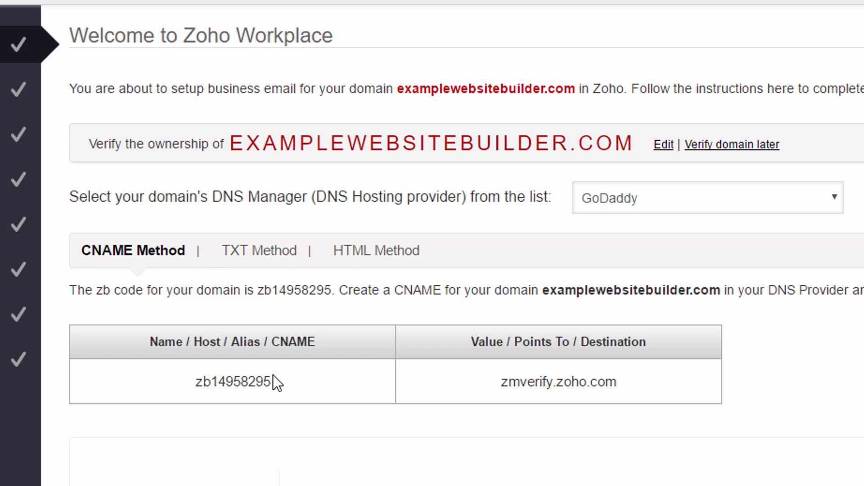
pyautogui.doubleClick(237, 382)
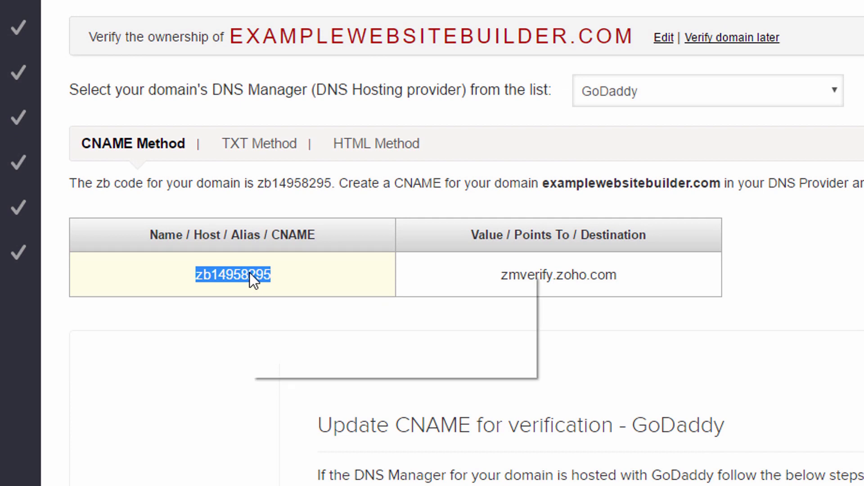
pyautogui.rightClick(249, 272)
pyautogui.click(277, 280)
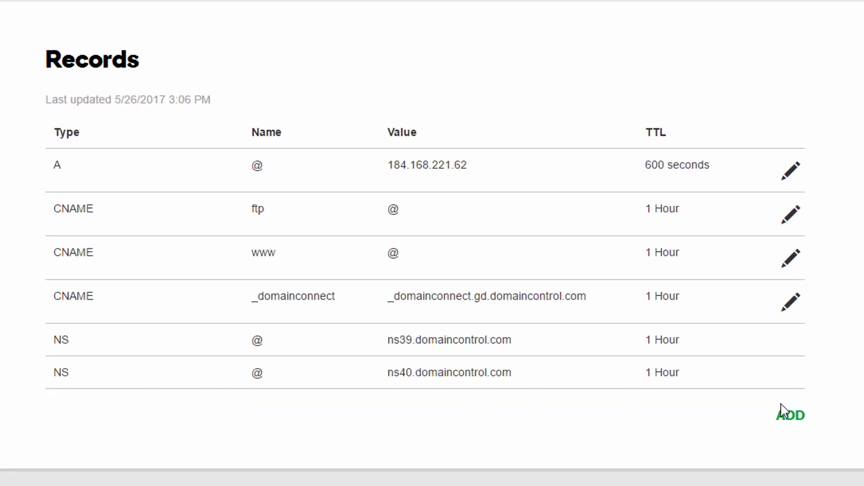
# In GoDaddy, add a CNAME record with host zb14958295 pointing to zmverify.zoho.com.
pyautogui.click(811, 430)
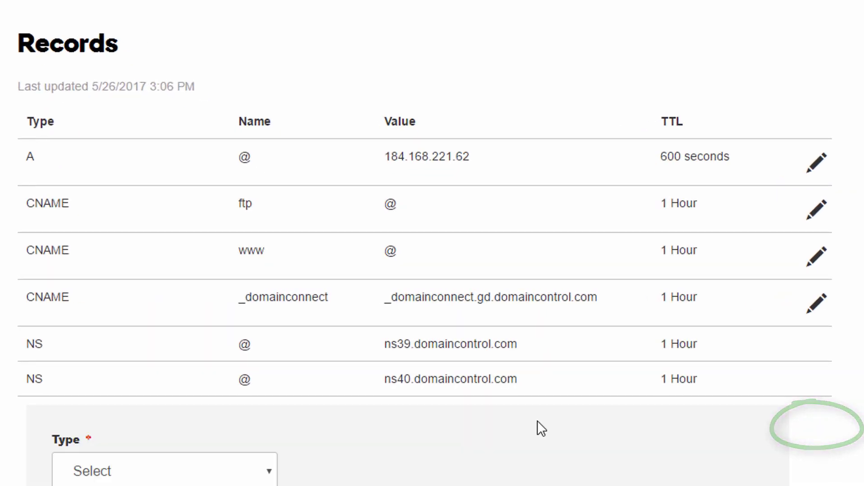
pyautogui.click(255, 448)
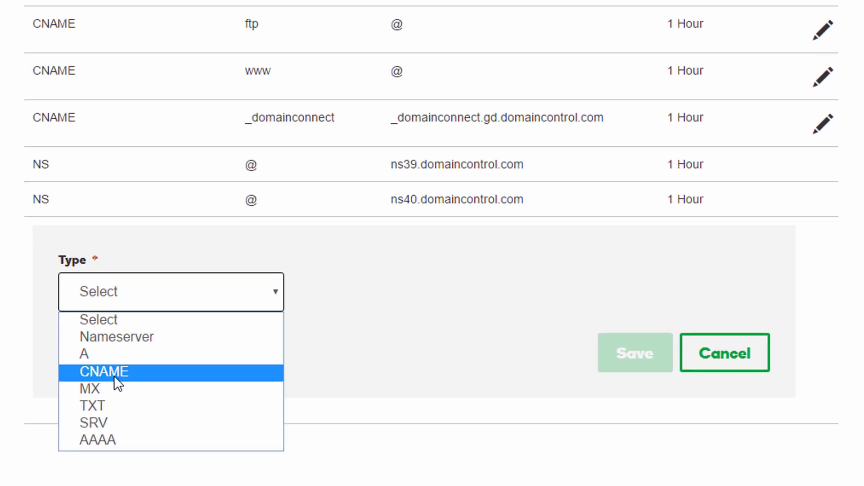
pyautogui.click(113, 406)
pyautogui.click(355, 296)
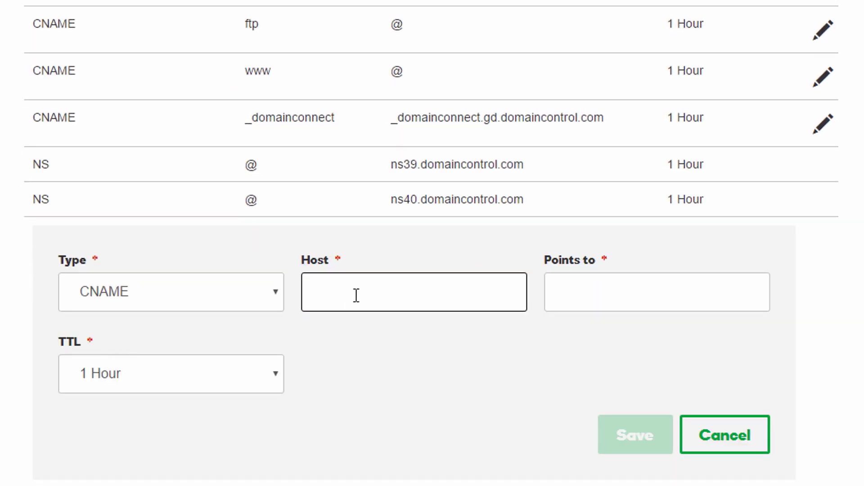
pyautogui.hotkey('ctrl', 'v')
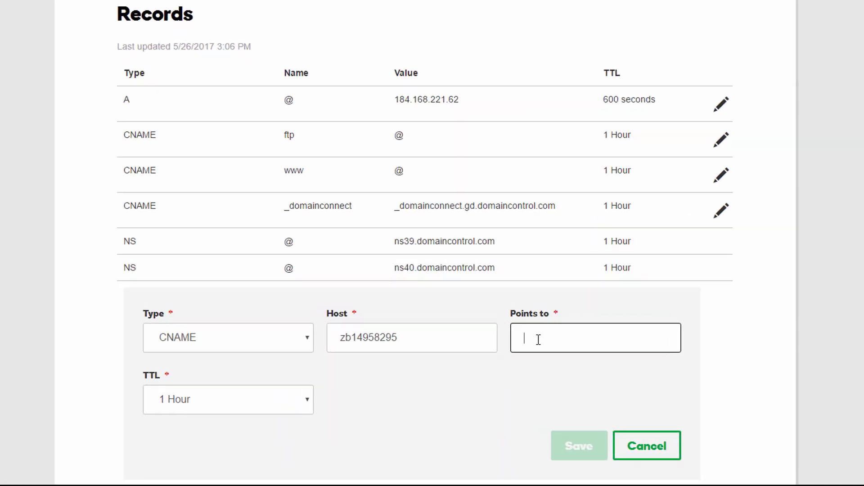
pyautogui.hotkey('ctrl', 'v')
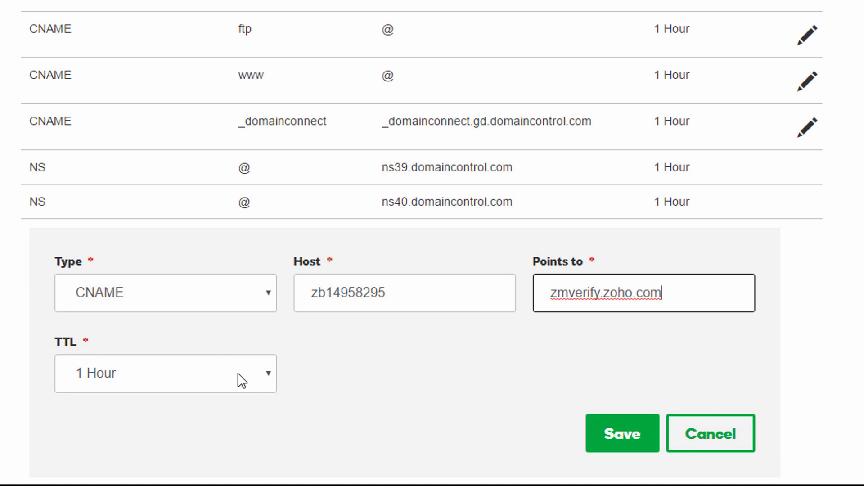
pyautogui.click(647, 440)
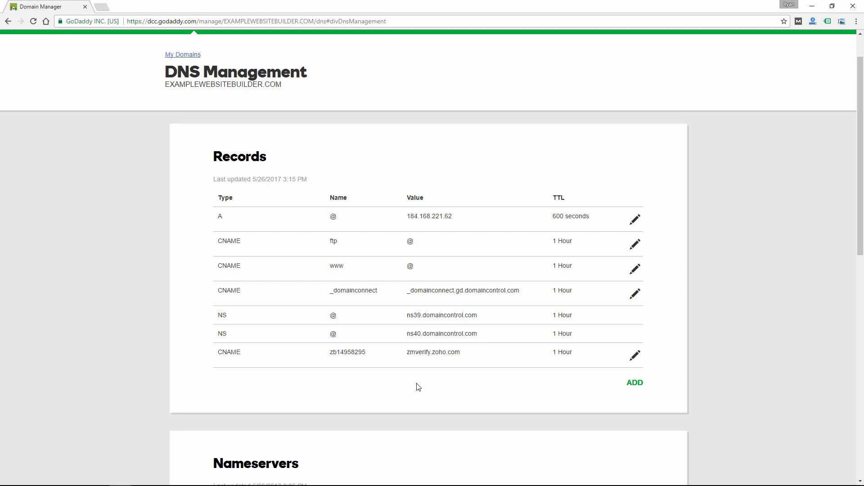
pyautogui.hotkey('alt', 'Tab')
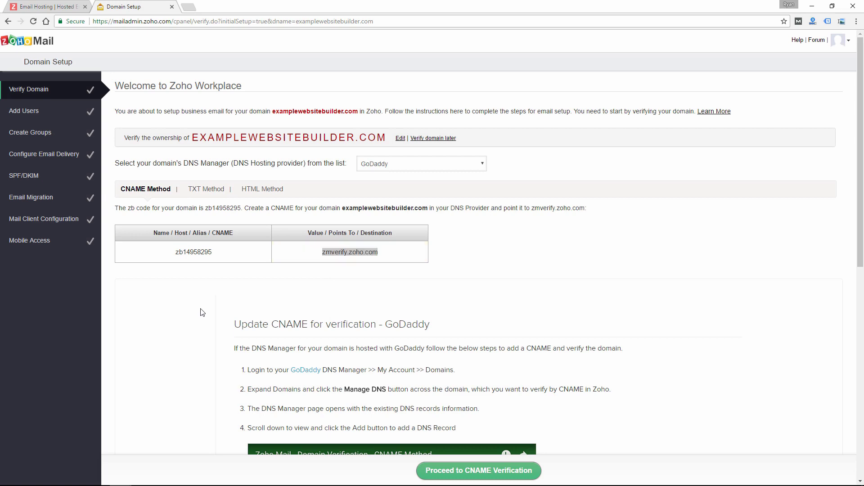
# Run CNAME verification for examplewebsitebuilder.com and confirm it with Verify Now.
pyautogui.scroll(-6, 202, 313)
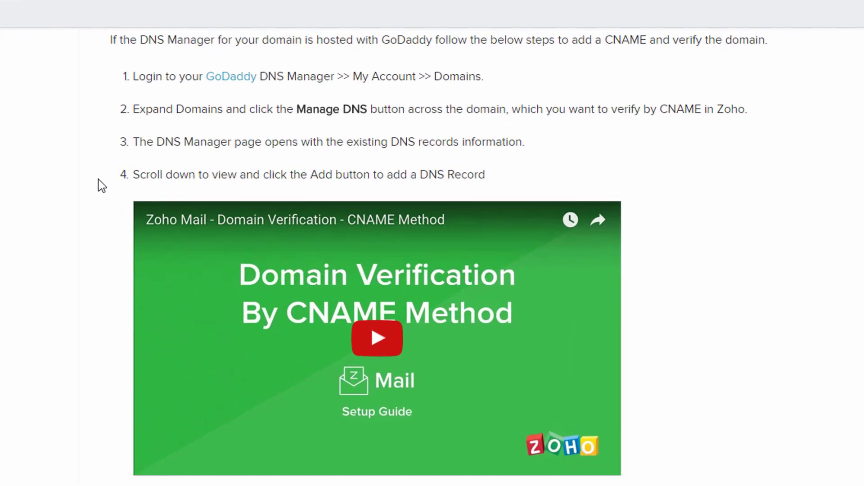
pyautogui.scroll(-1, 436, 231)
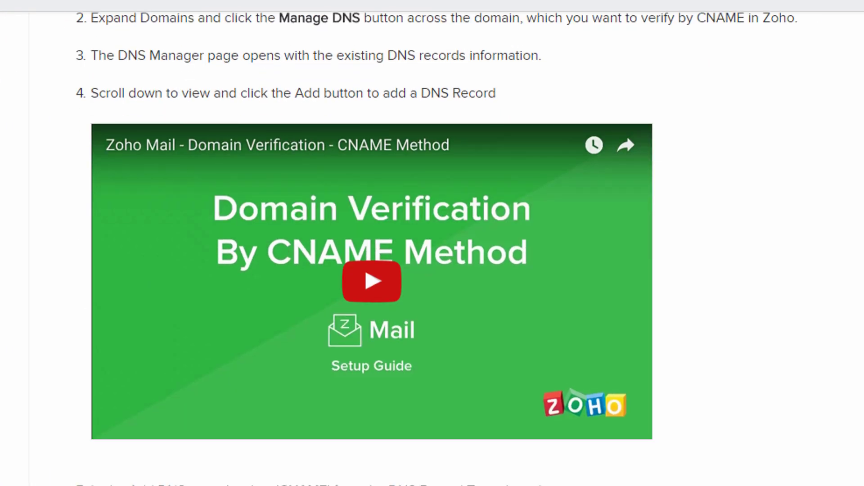
pyautogui.scroll(-3, 436, 252)
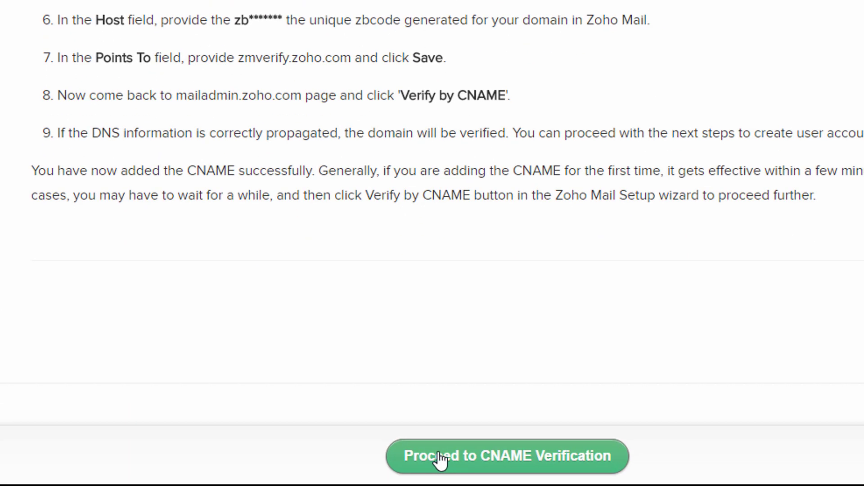
pyautogui.click(439, 457)
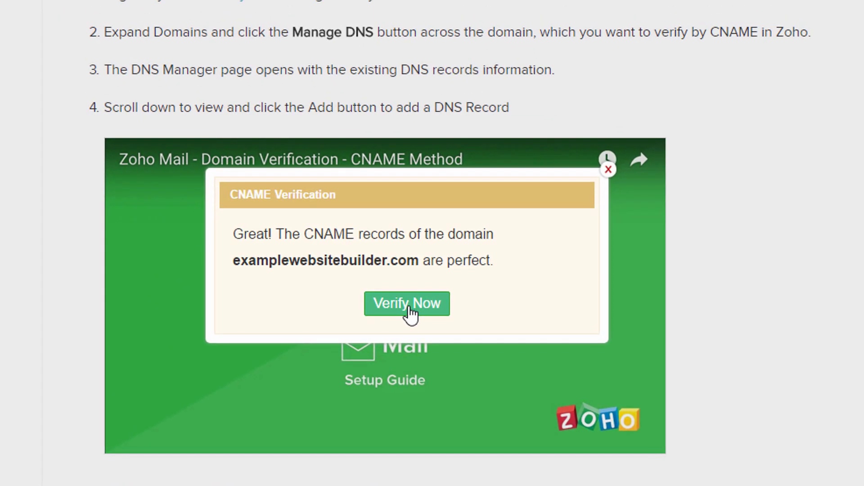
pyautogui.click(410, 313)
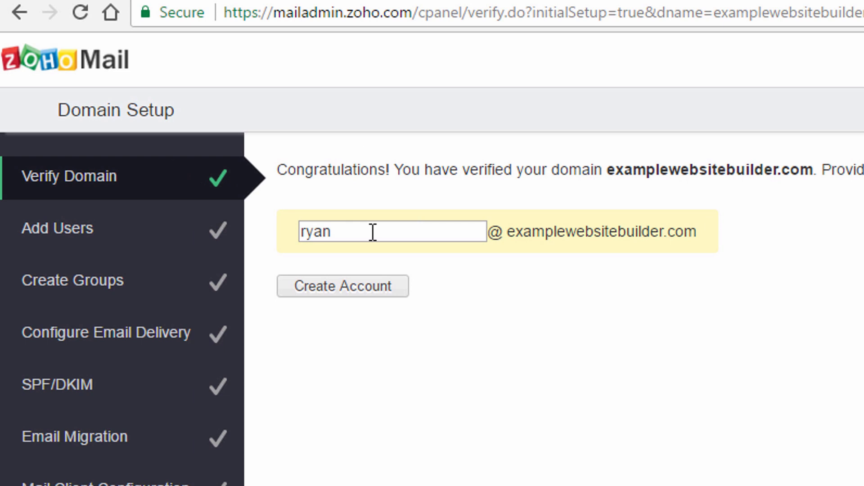
# Create the administrator mailbox on examplewebsitebuilder.com and skip adding more users.
pyautogui.click(350, 289)
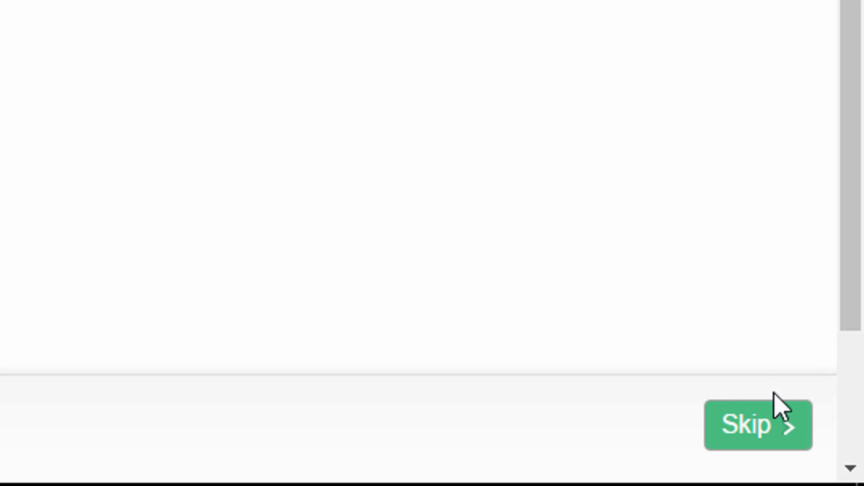
pyautogui.click(766, 428)
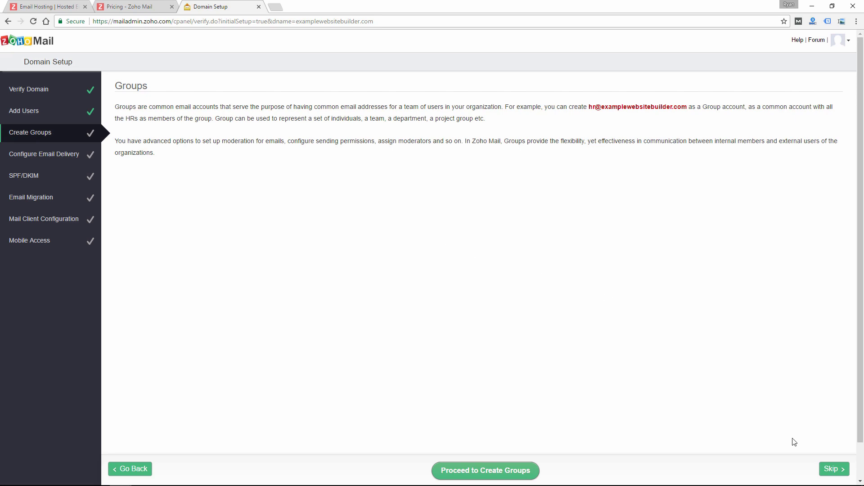
# Skip the Groups step and select mx.zoho.com from the email delivery MX table.
pyautogui.click(833, 468)
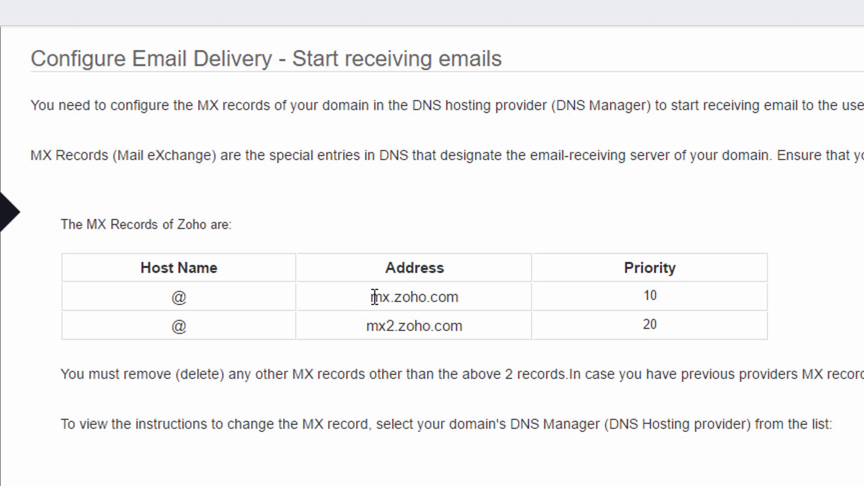
pyautogui.moveTo(371, 297); pyautogui.dragTo(463, 297)
pyautogui.hotkey('ctrl', 'c')
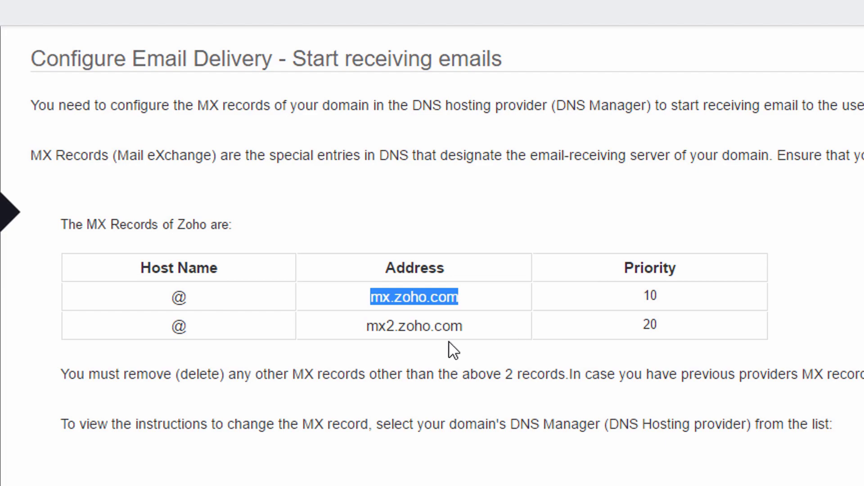
pyautogui.hotkey('alt', 'Tab')
pyautogui.hotkey('alt', 'Tab')
pyautogui.hotkey('alt', 'Tab')
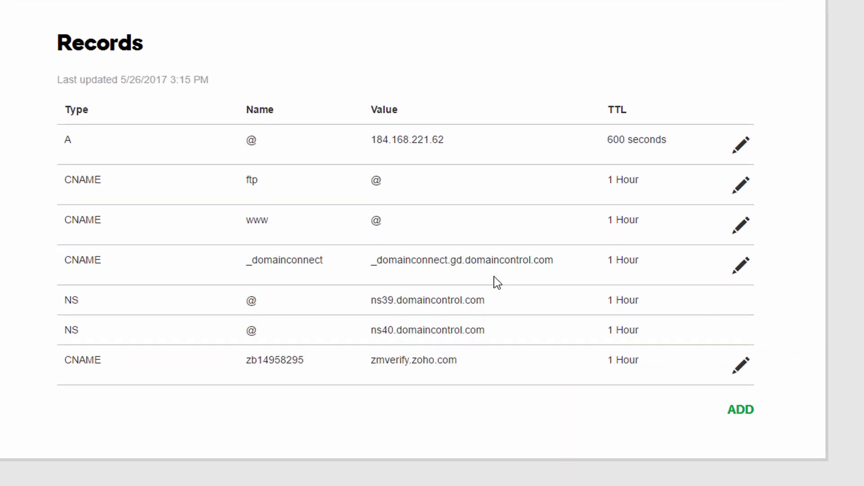
# Add an MX record for @ pointing to mx.zoho.com with priority 10.
pyautogui.click(759, 414)
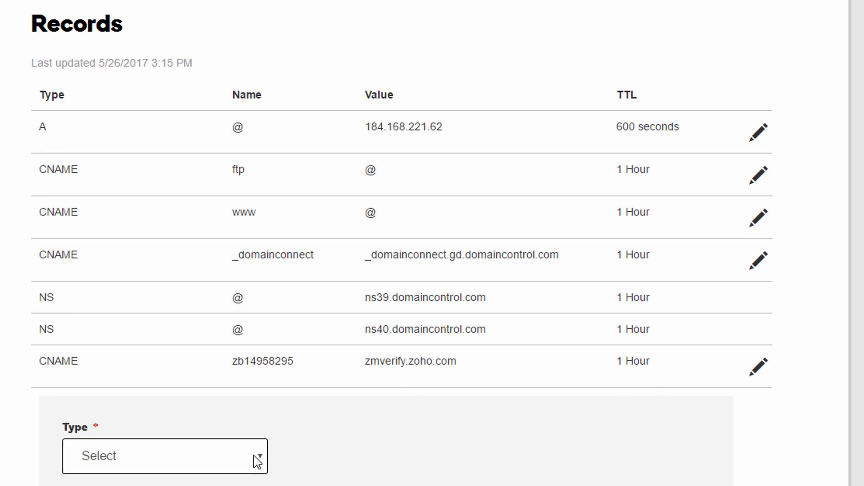
pyautogui.click(257, 460)
pyautogui.click(107, 320)
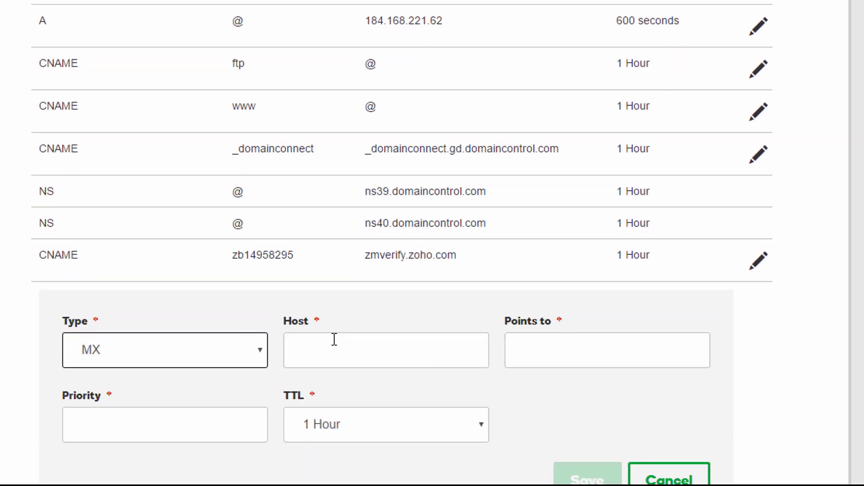
pyautogui.click(332, 391)
pyautogui.write('@')
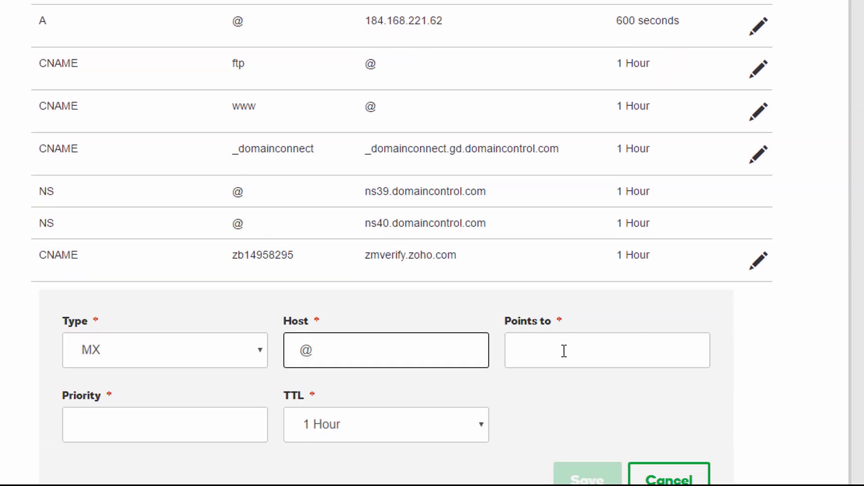
pyautogui.click(563, 350)
pyautogui.hotkey('ctrl', 'v')
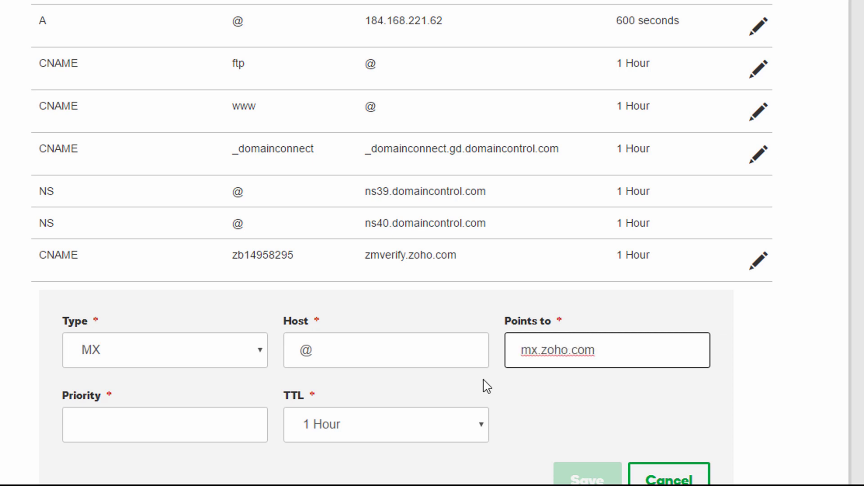
pyautogui.click(176, 423)
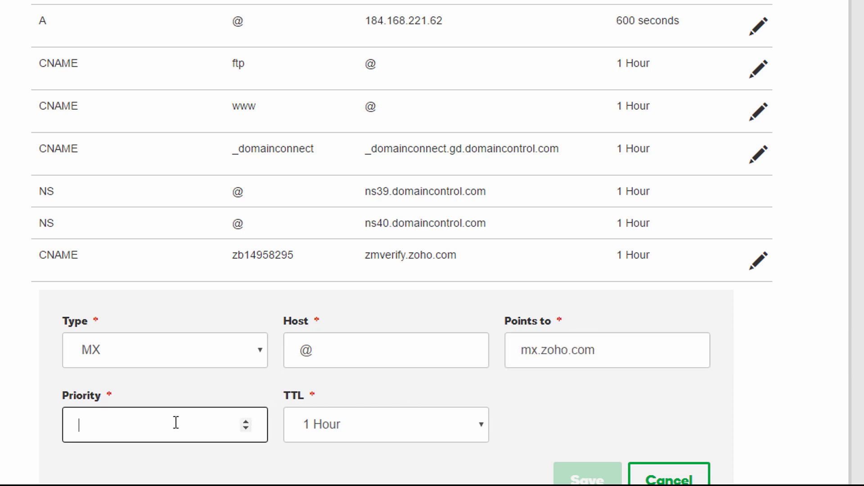
pyautogui.write('10')
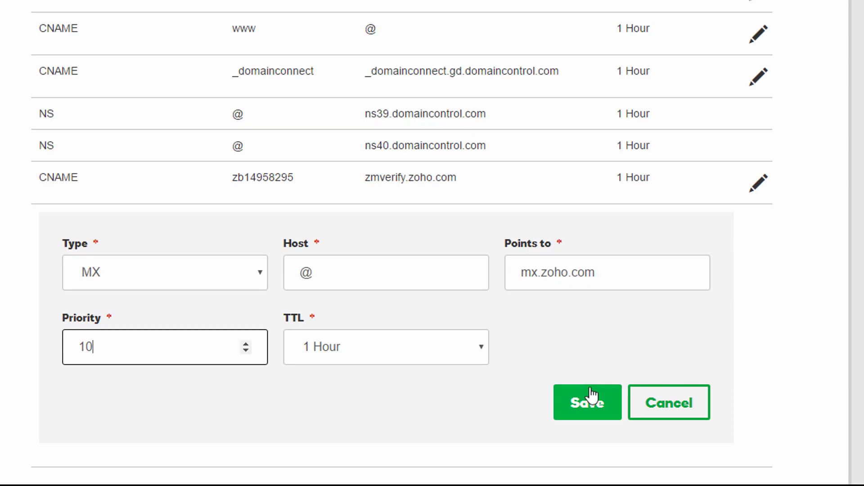
pyautogui.click(588, 479)
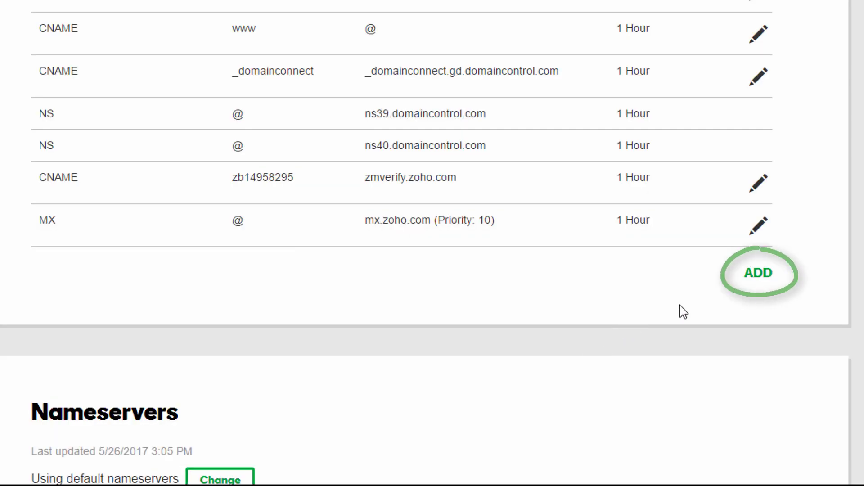
# Add a second MX record for @ pointing to mx2.zoho.com with priority 20.
pyautogui.click(756, 276)
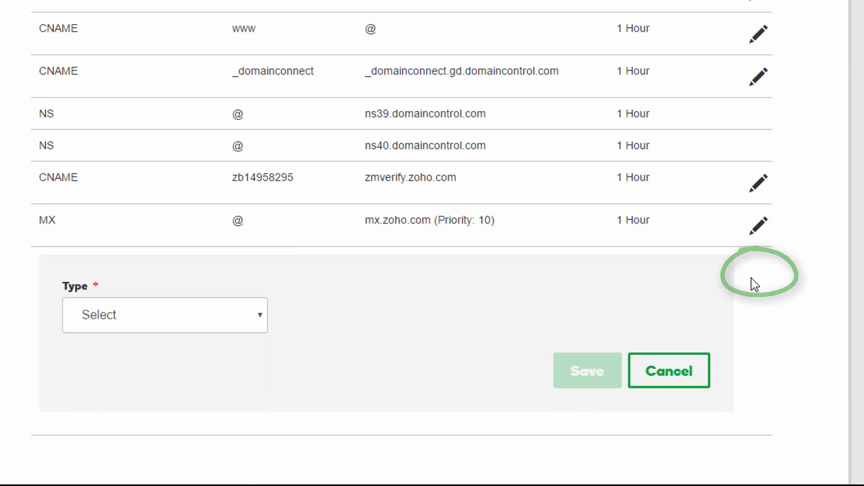
pyautogui.click(261, 317)
pyautogui.click(124, 416)
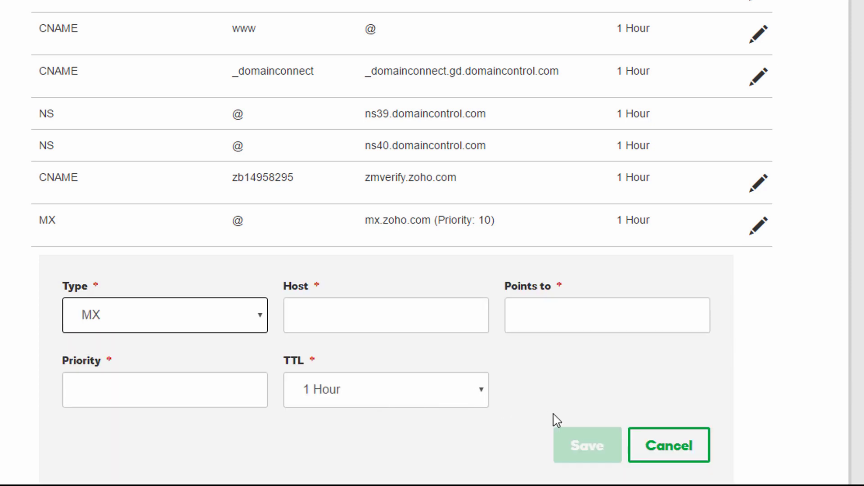
pyautogui.click(420, 313)
pyautogui.write('@')
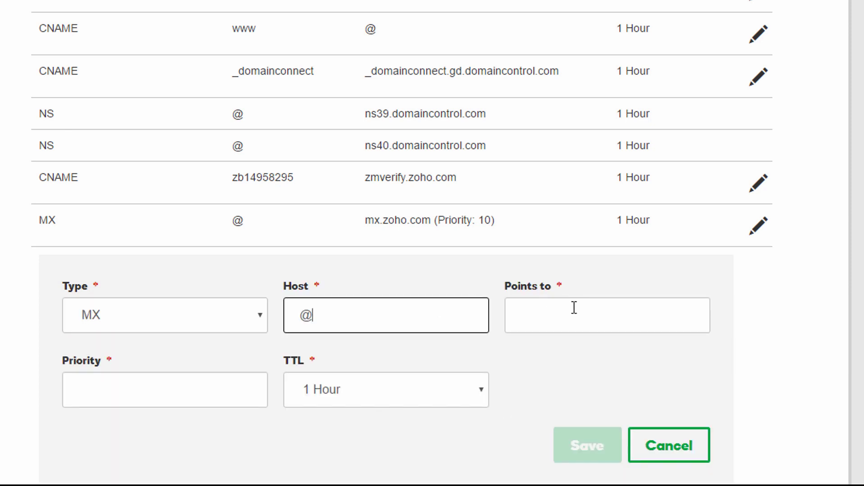
pyautogui.click(575, 309)
pyautogui.write('mx.zoho.com')
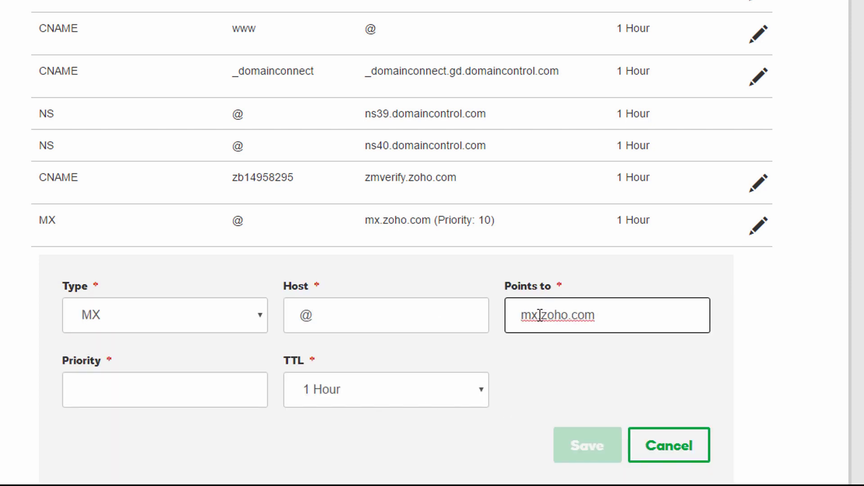
pyautogui.click(536, 315)
pyautogui.write('2')
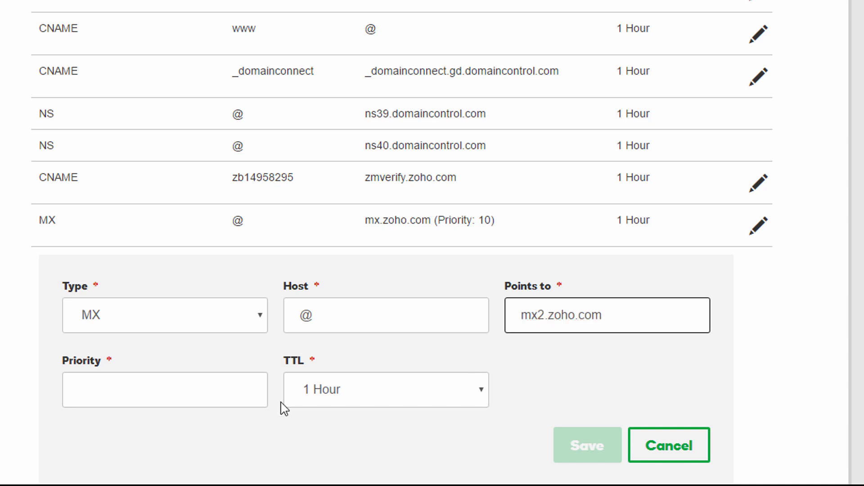
pyautogui.click(162, 395)
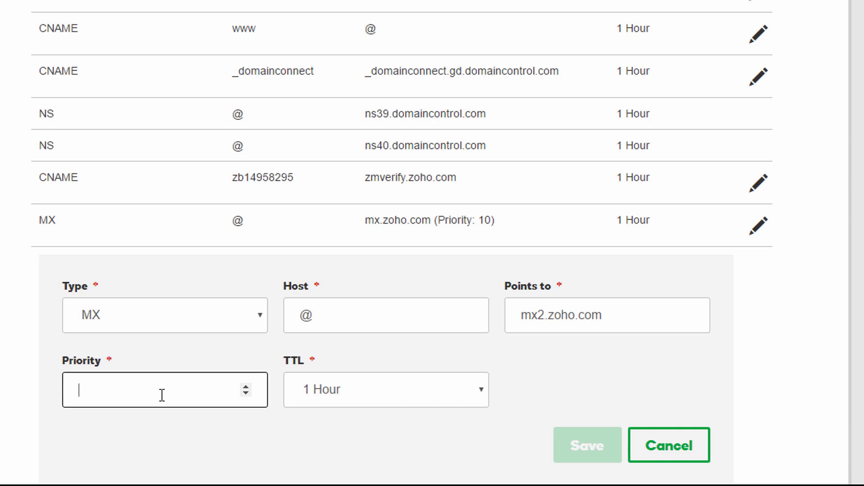
pyautogui.write('20')
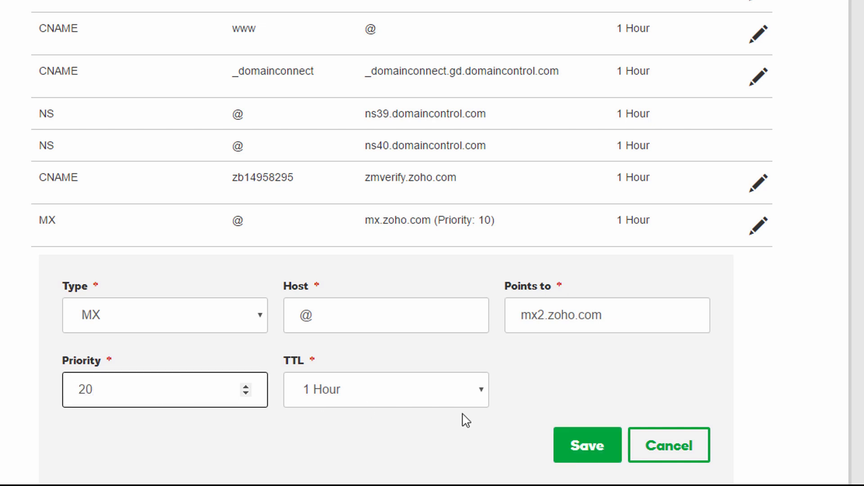
pyautogui.click(580, 443)
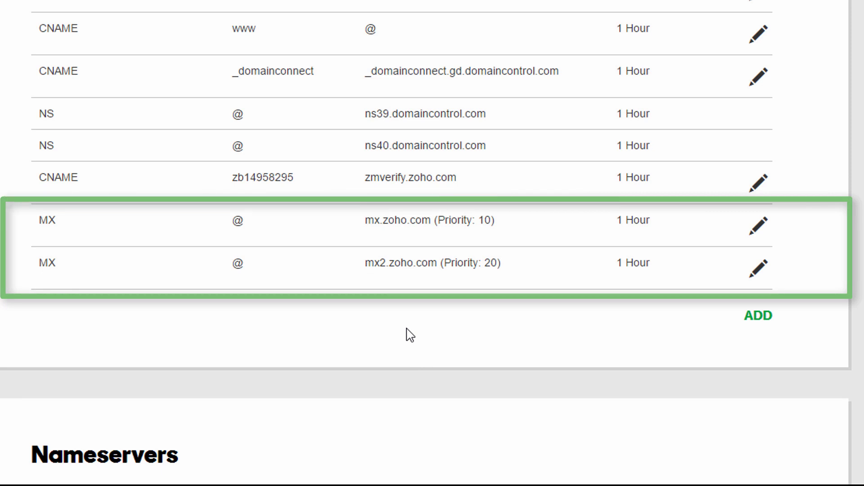
pyautogui.hotkey('alt', 'Tab')
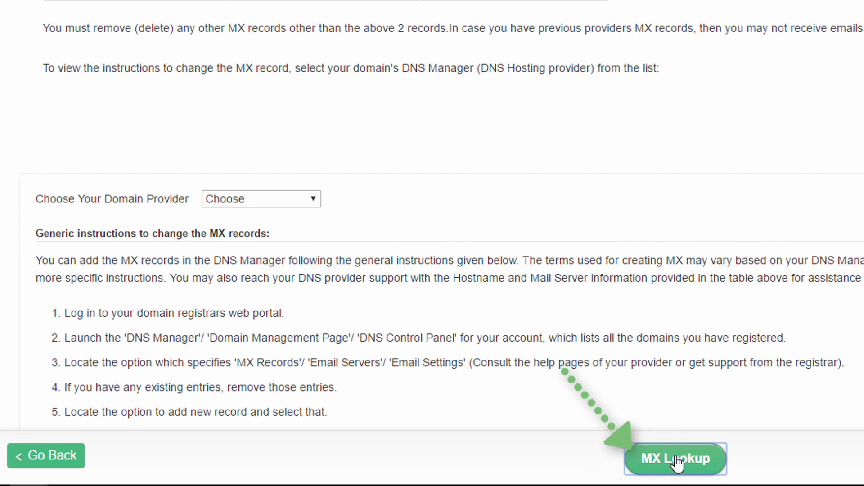
# Confirm both MX records with an MX lookup and continue to the SPF/DKIM step.
pyautogui.click(677, 461)
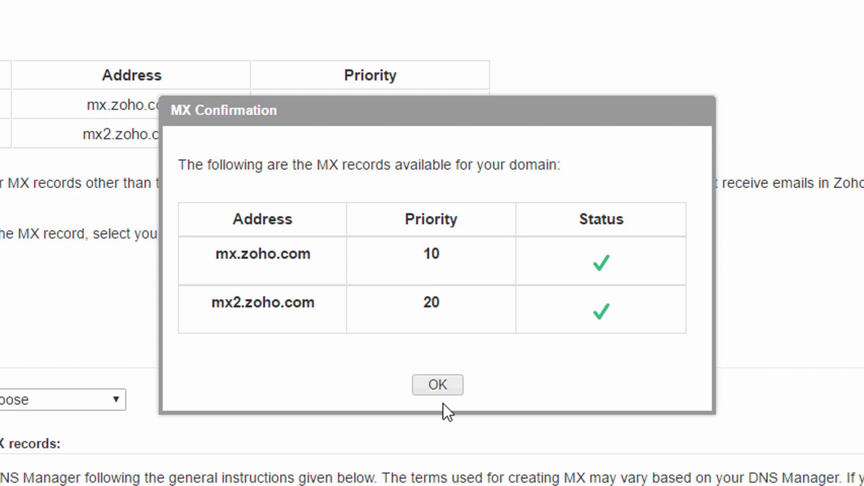
pyautogui.click(437, 385)
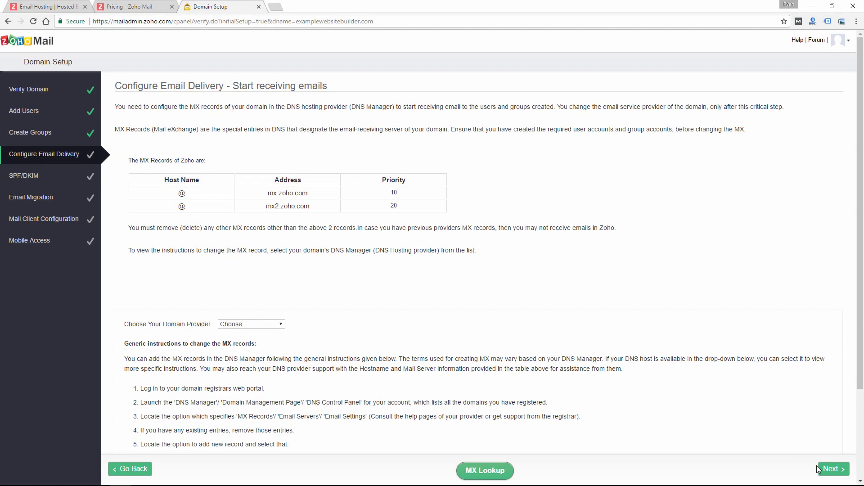
pyautogui.click(830, 469)
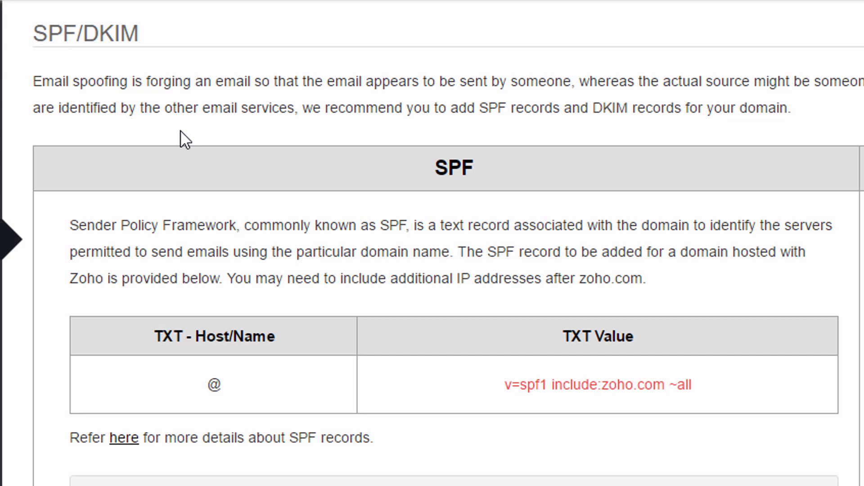
# In GoDaddy, add a TXT record for @ with value v=spf1 include:zoho.com ~all.
pyautogui.moveTo(492, 384); pyautogui.dragTo(734, 371)
pyautogui.hotkey('ctrl', 'c')
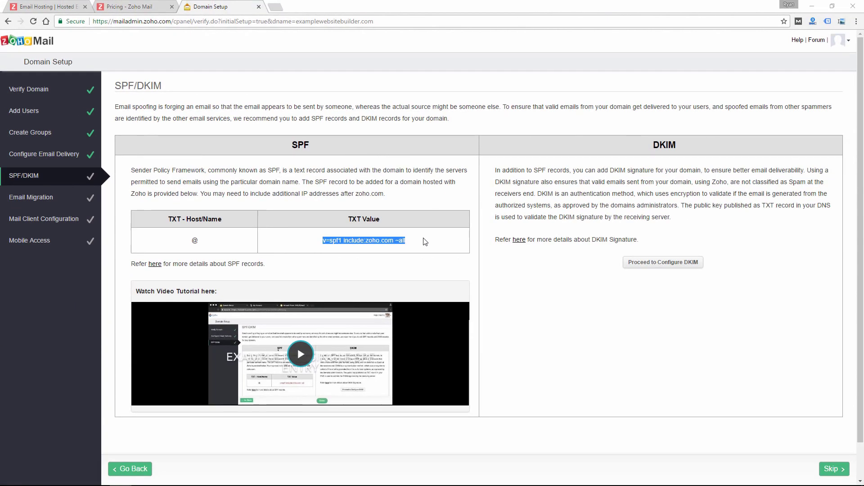
pyautogui.hotkey('alt', 'Tab')
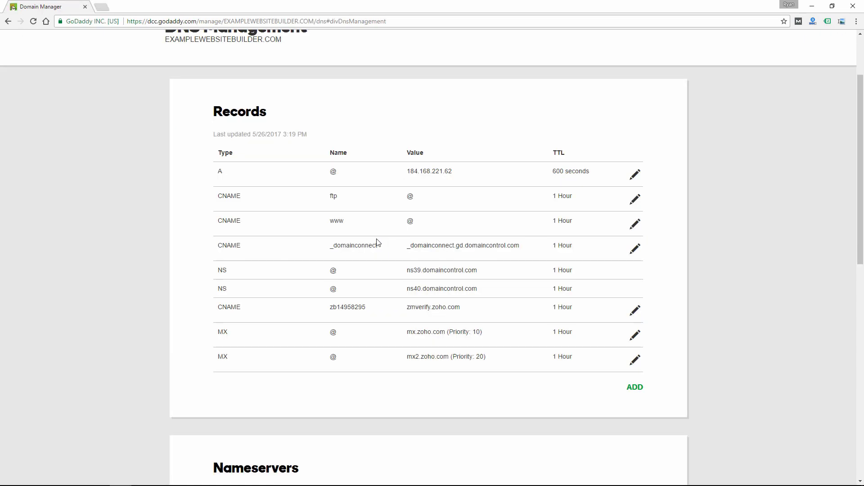
pyautogui.click(636, 387)
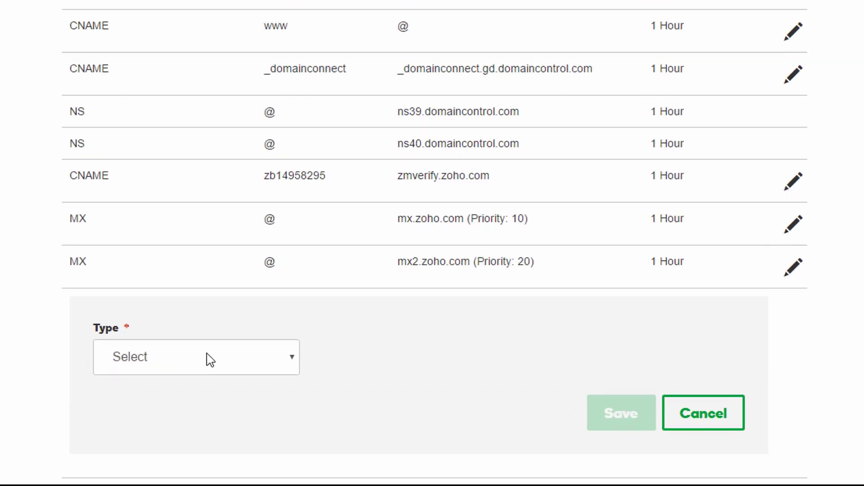
pyautogui.click(289, 406)
pyautogui.click(274, 373)
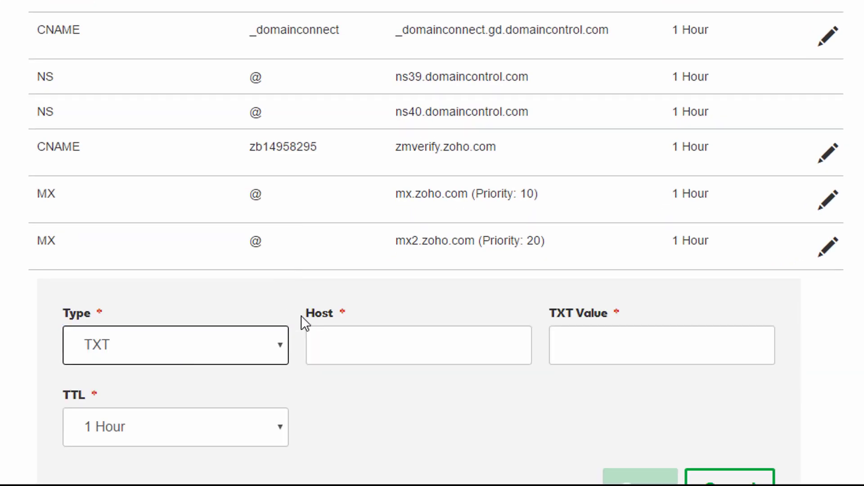
pyautogui.click(606, 341)
pyautogui.hotkey('ctrl', 'v')
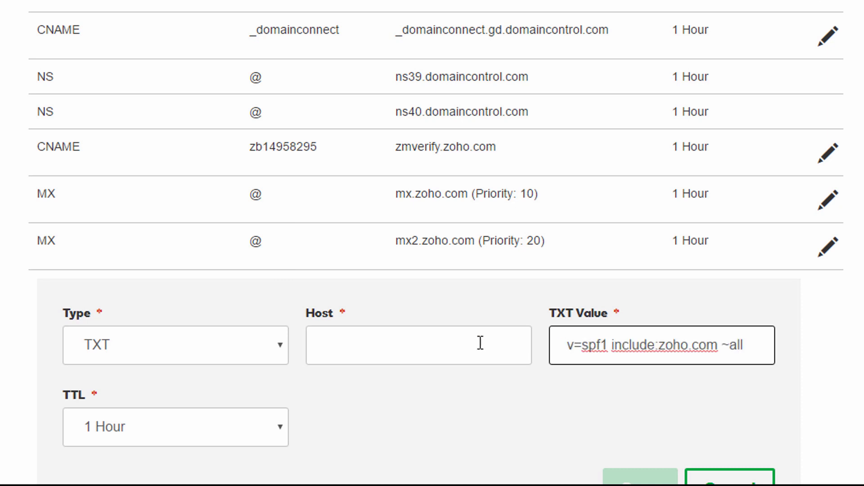
pyautogui.click(471, 343)
pyautogui.write('@')
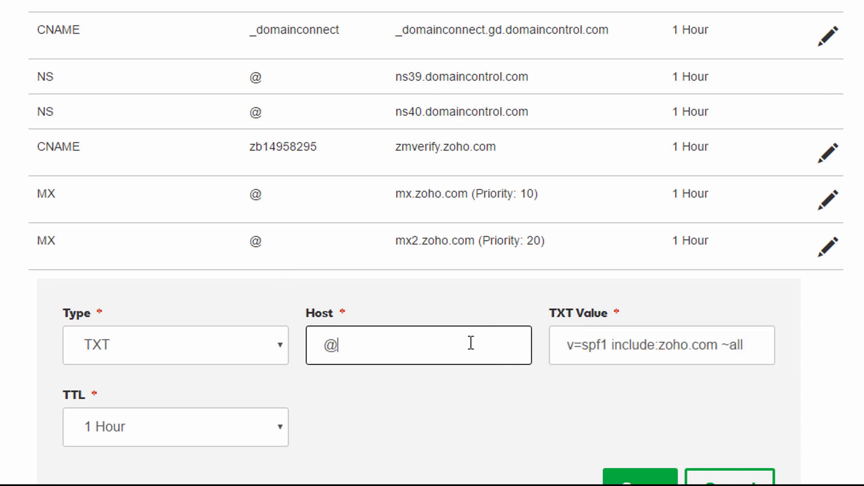
pyautogui.click(510, 388)
pyautogui.scroll(-2, 509, 387)
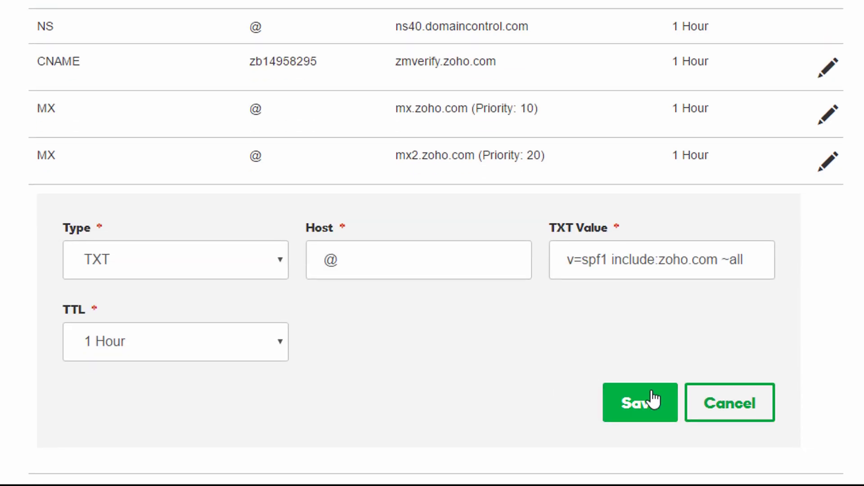
pyautogui.click(653, 399)
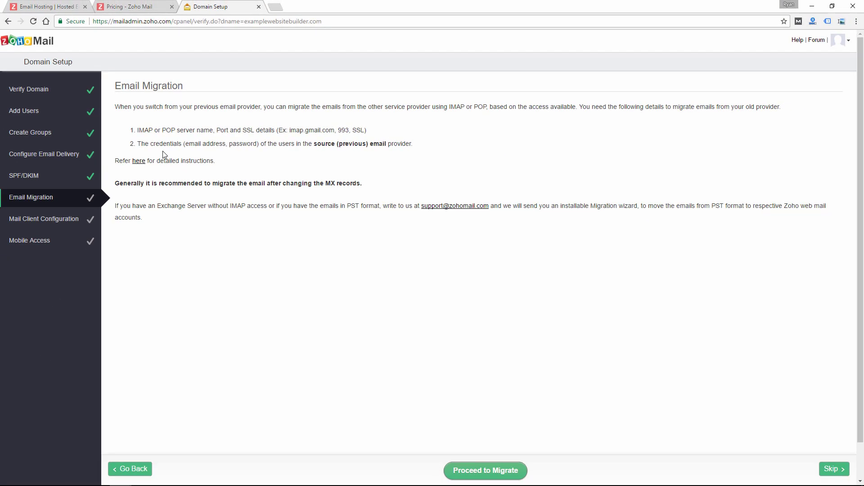
# Skip Email Migration and continue past Mail Client Configuration to the Mobile Access step.
pyautogui.click(833, 470)
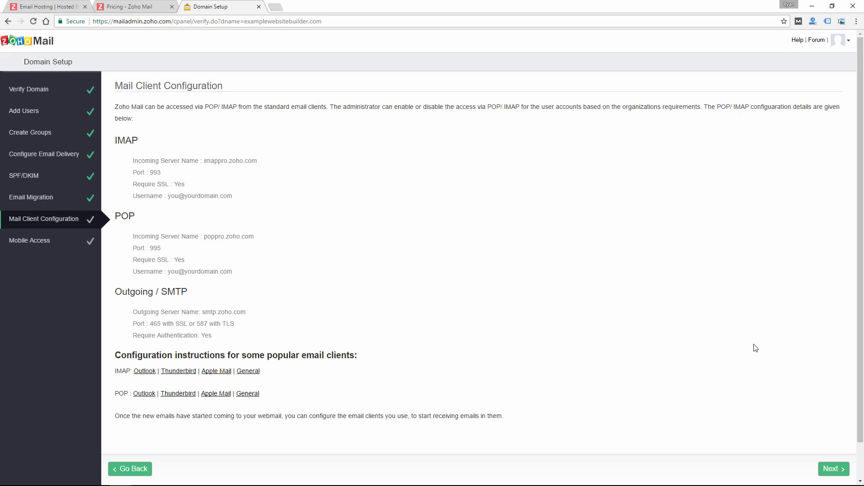
pyautogui.click(833, 469)
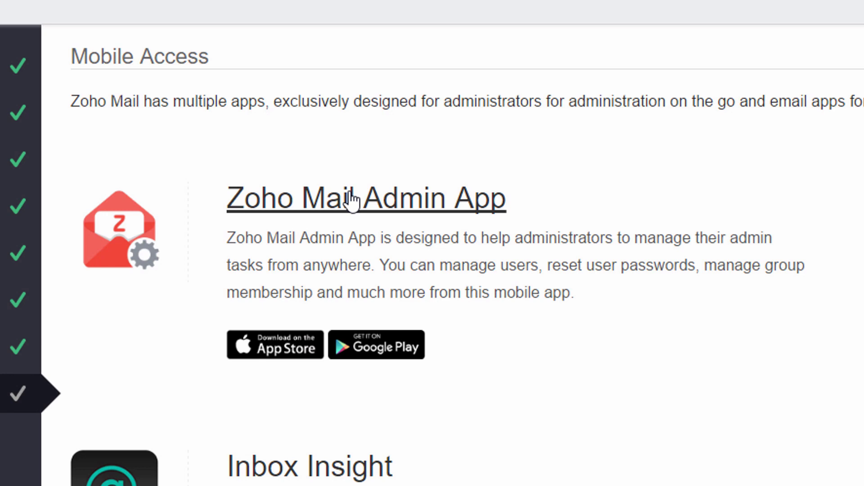
# Look over the Zoho Mail mobile apps, then skip Mobile Access to finish the domain setup.
pyautogui.scroll(-2, 215, 288)
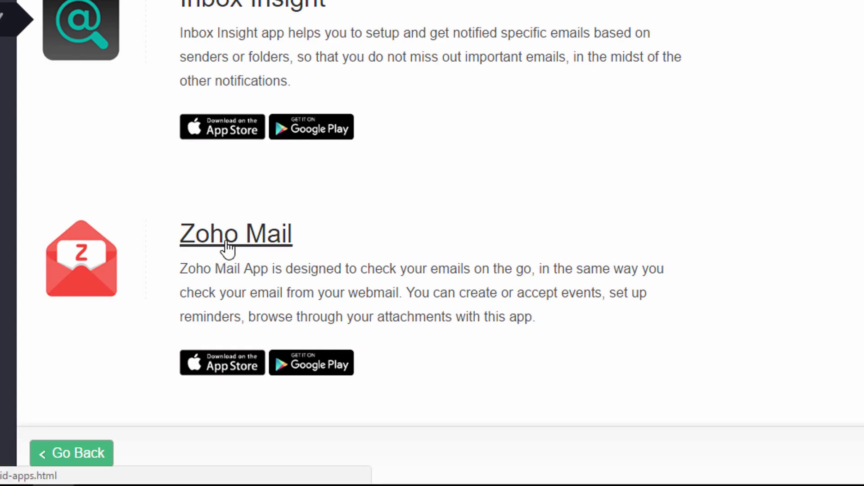
pyautogui.click(225, 247)
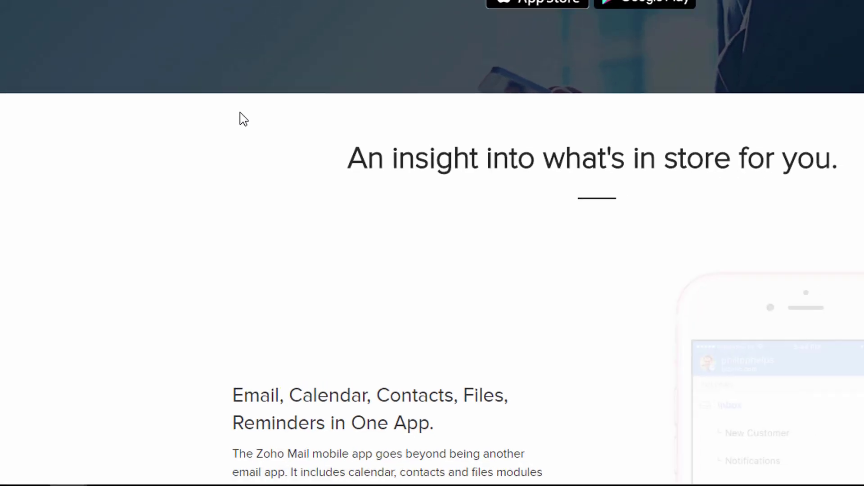
pyautogui.scroll(-2, 240, 72)
pyautogui.scroll(-5, 220, 269)
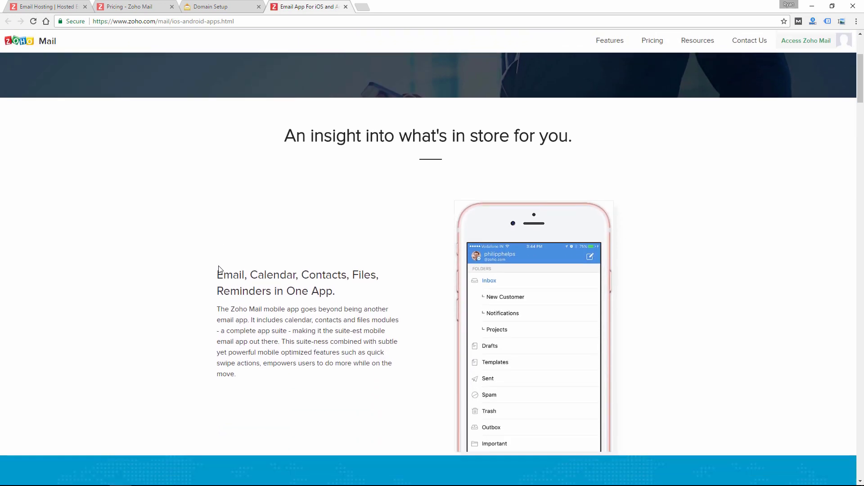
pyautogui.moveTo(862, 111); pyautogui.dragTo(861, 316)
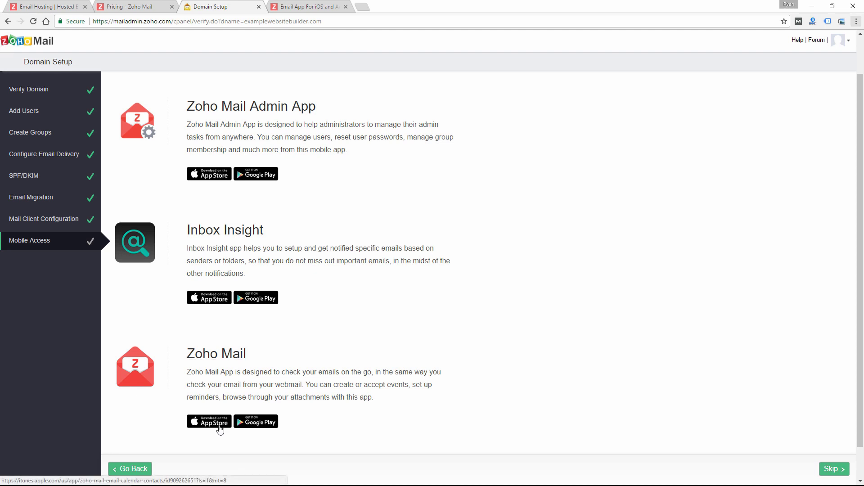
pyautogui.click(834, 472)
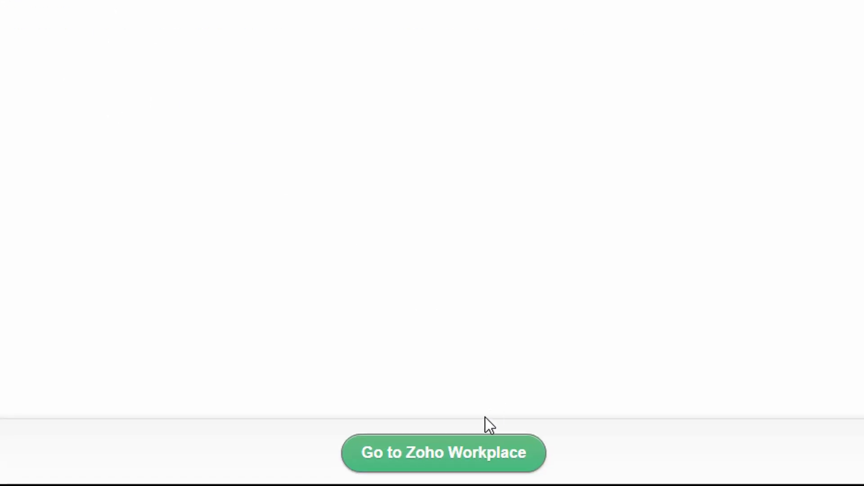
# Go to Zoho Workplace and open the Mail app for the new inbox.
pyautogui.click(451, 464)
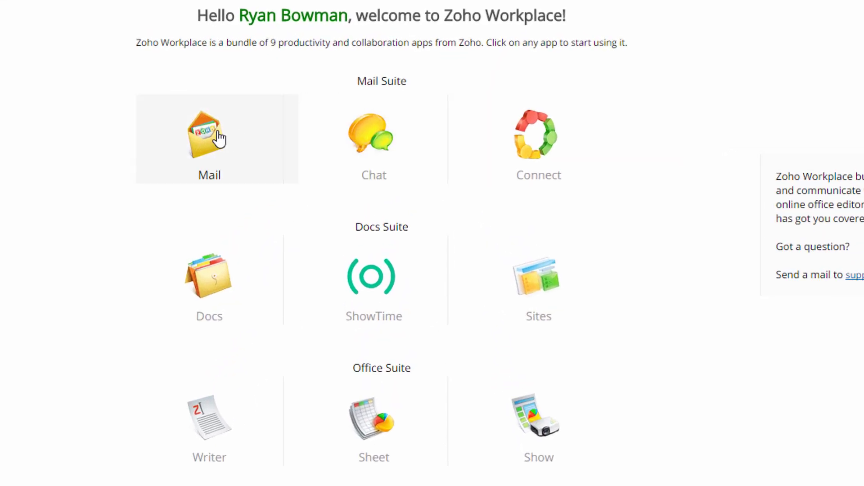
pyautogui.click(220, 138)
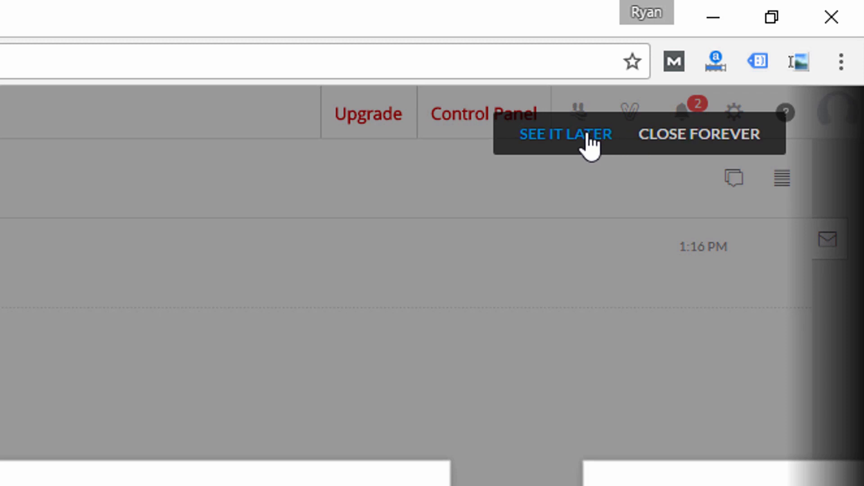
# Dismiss the Feature Spotlight, browse New Mail, Inbox and Streams, then start a blank email.
pyautogui.click(589, 140)
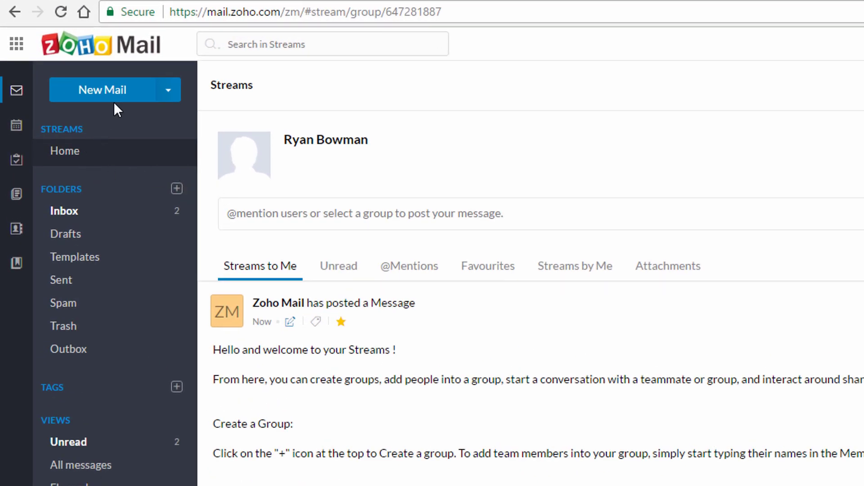
pyautogui.click(114, 95)
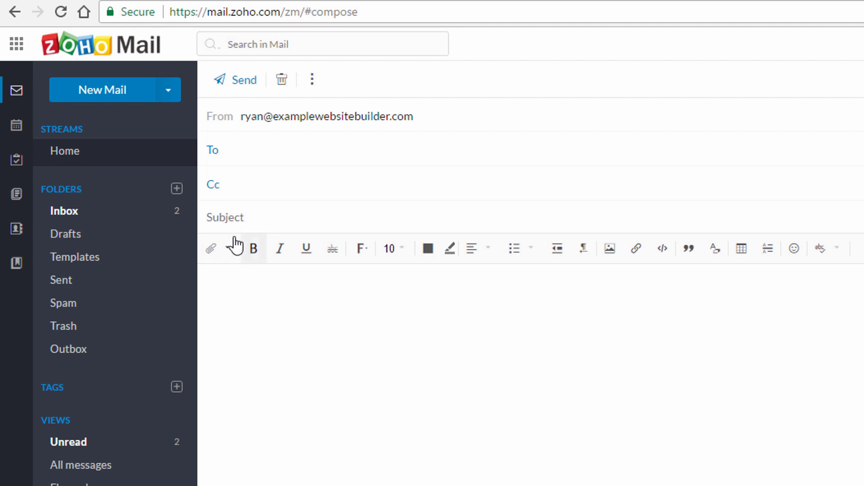
pyautogui.click(68, 219)
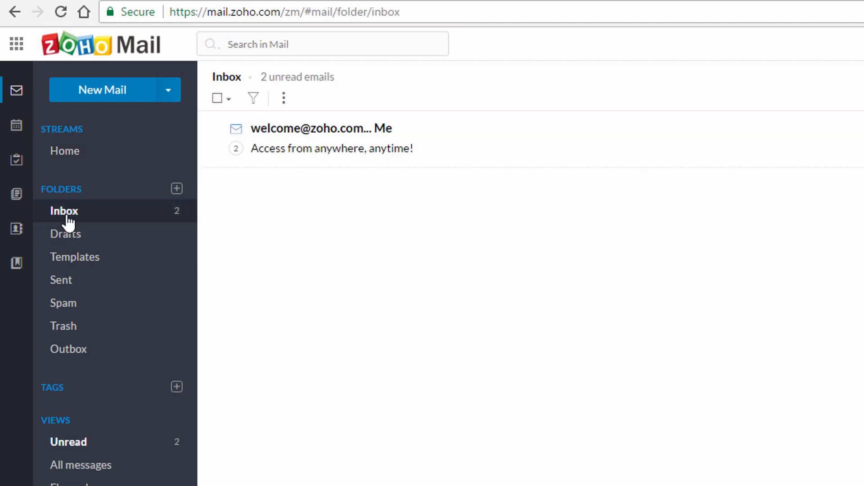
pyautogui.click(71, 165)
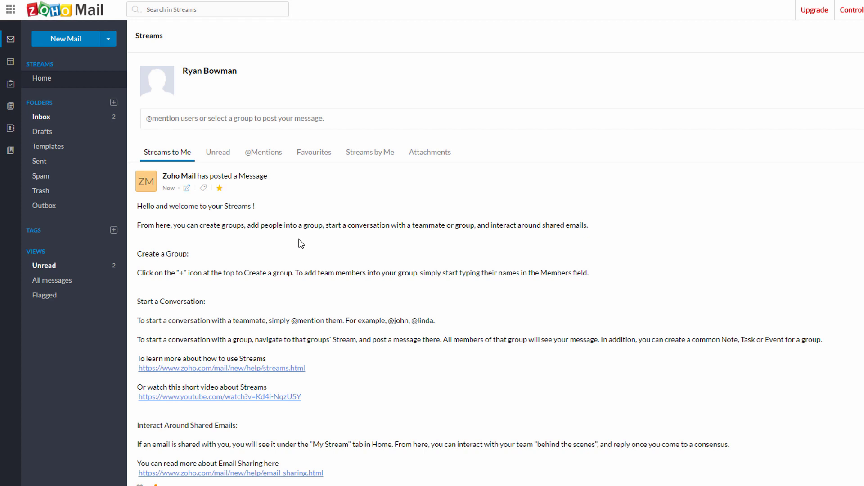
pyautogui.press('c')
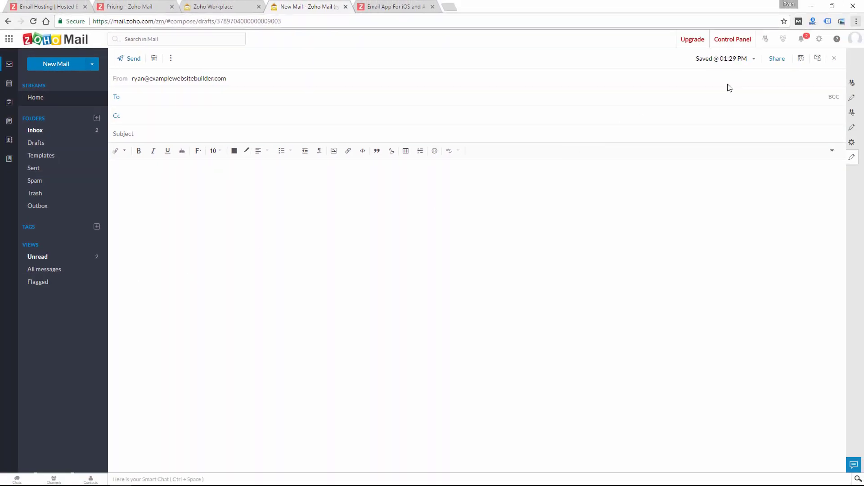
# Visit the mail settings, Calendar, Tasks and Notes, then return to the Mail section.
pyautogui.click(819, 39)
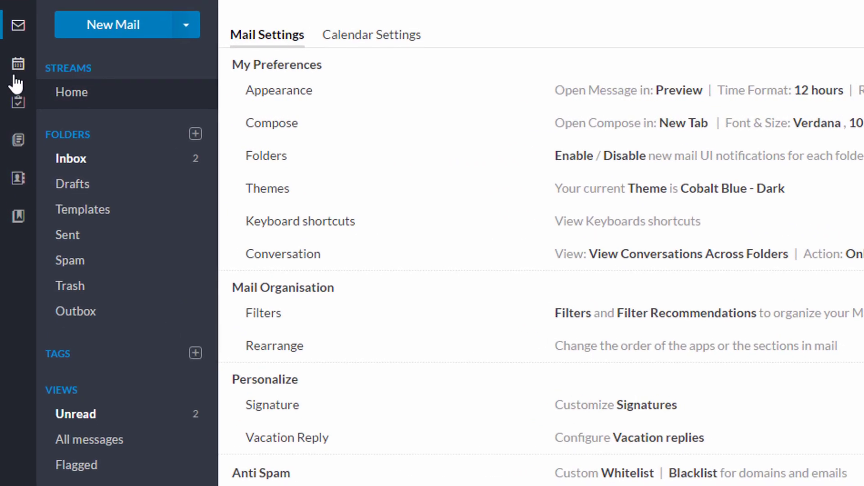
pyautogui.click(17, 65)
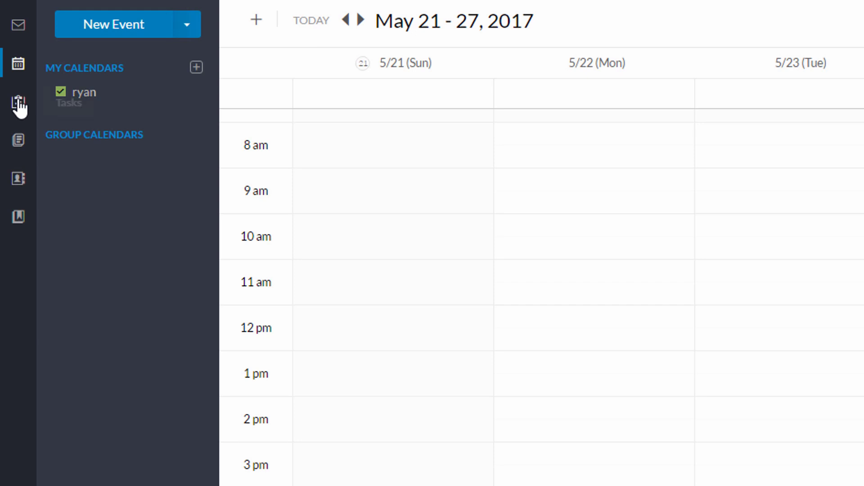
pyautogui.click(18, 102)
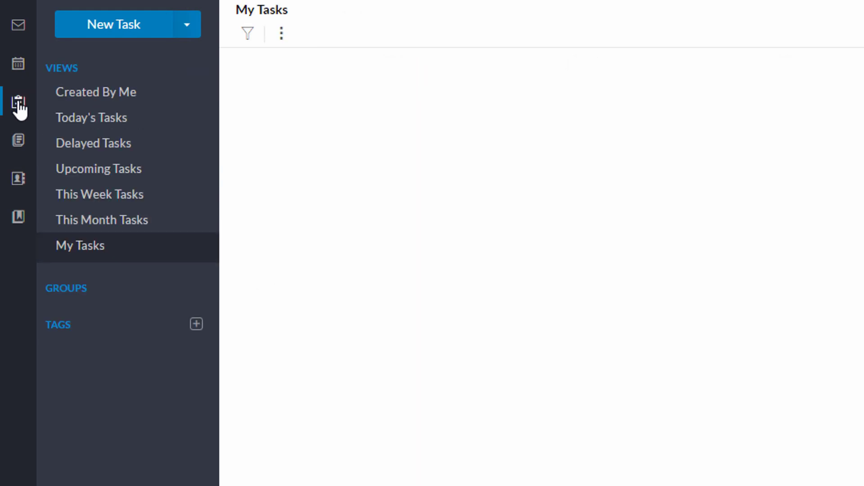
pyautogui.click(18, 147)
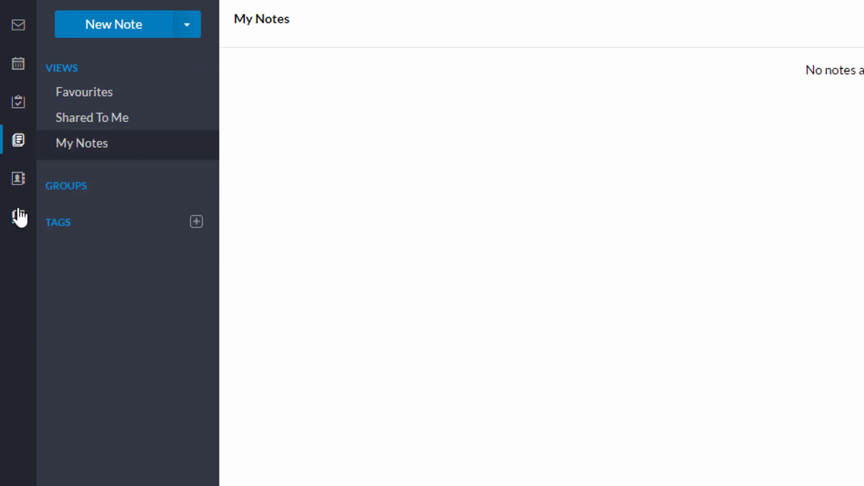
pyautogui.click(14, 33)
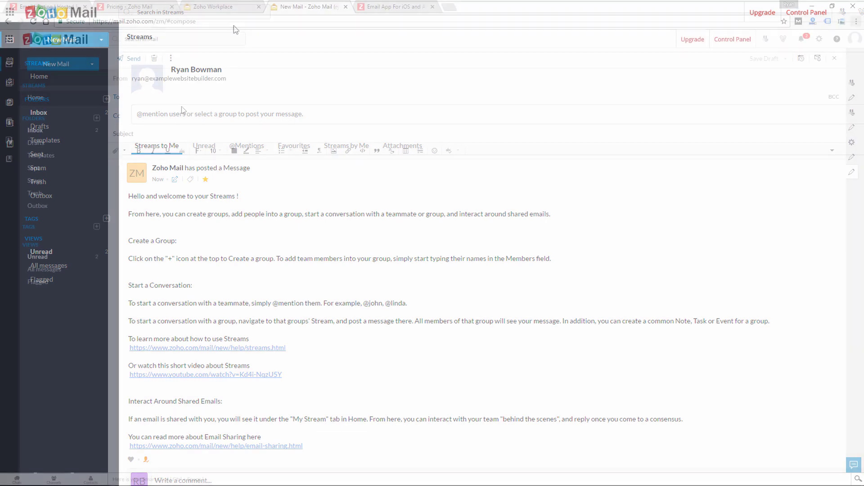
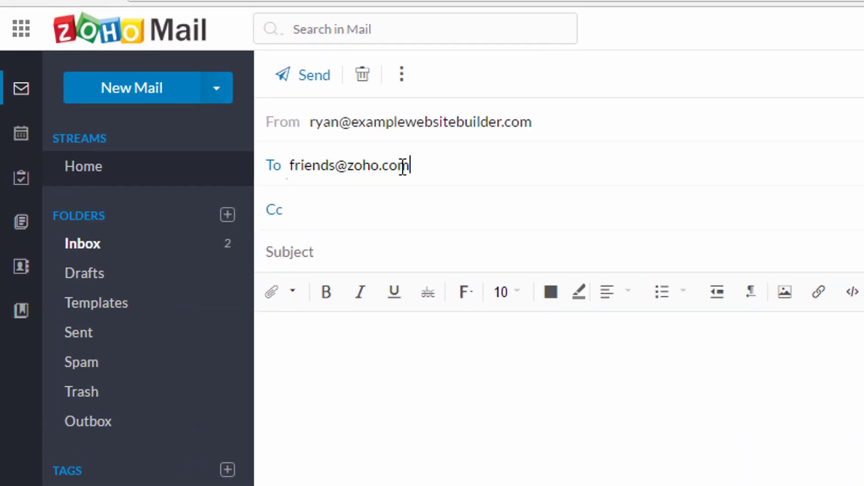
# Send the recipient a test email titled 'email for free' thanking them for the free account.
pyautogui.press('Tab')
pyautogui.press('Tab')
pyautogui.write('email for free')
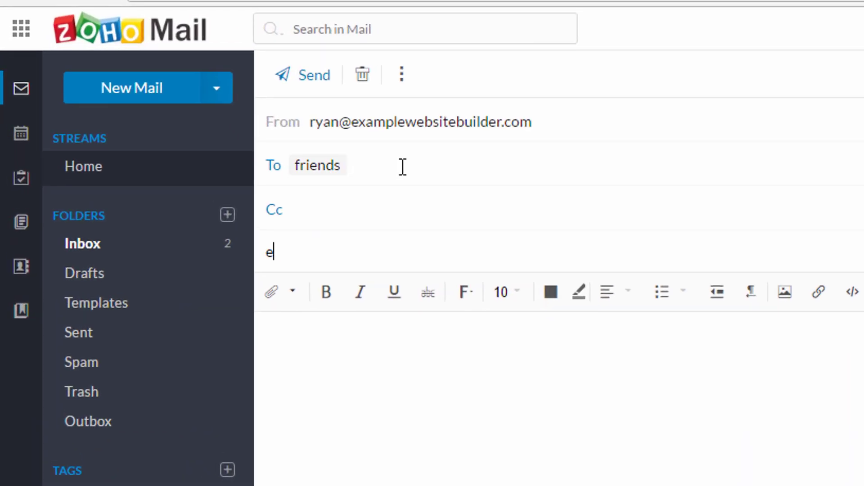
pyautogui.press('Tab')
pyautogui.write('Than')
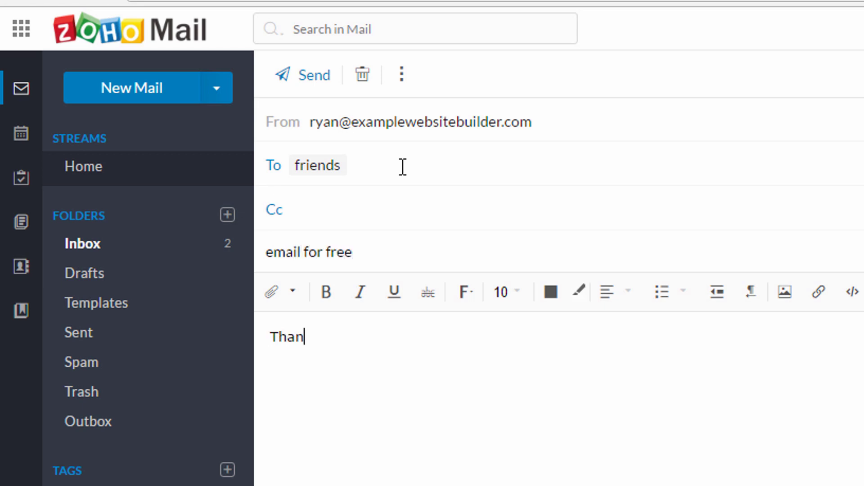
pyautogui.write("ks for the free email account! It's pretty awesome!")
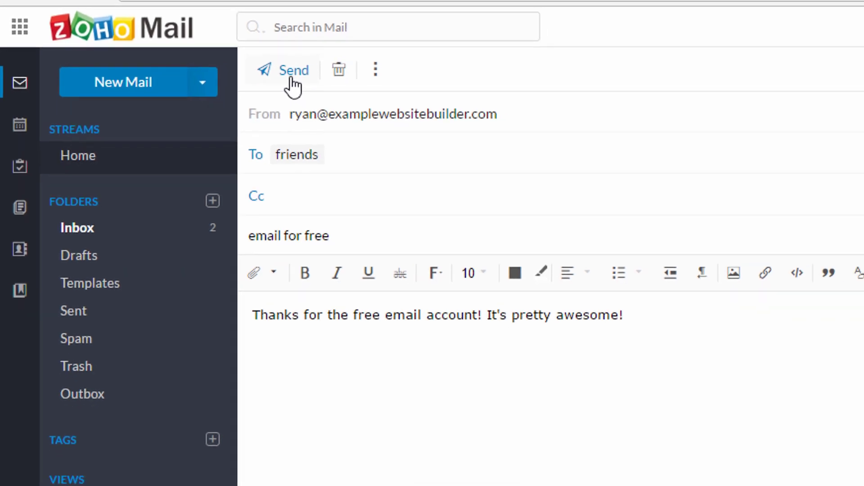
pyautogui.click(292, 71)
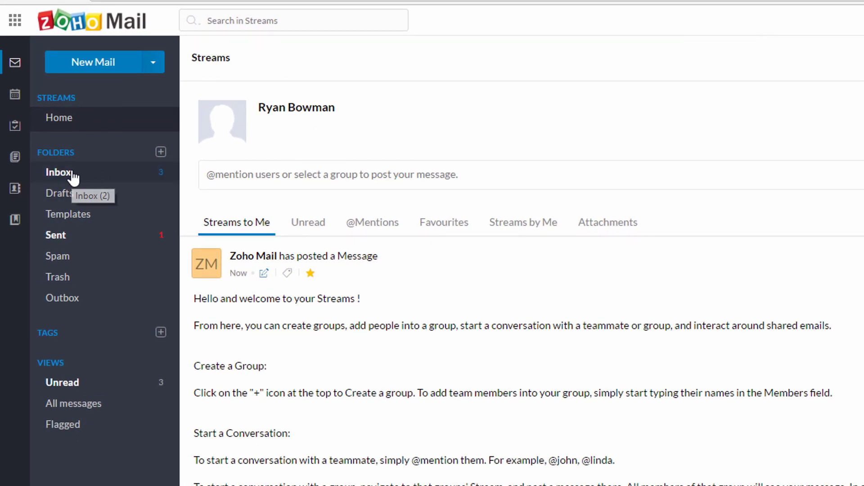
# Check the inbox, read the undelivered-mail notice, and open the welcome thread.
pyautogui.click(73, 177)
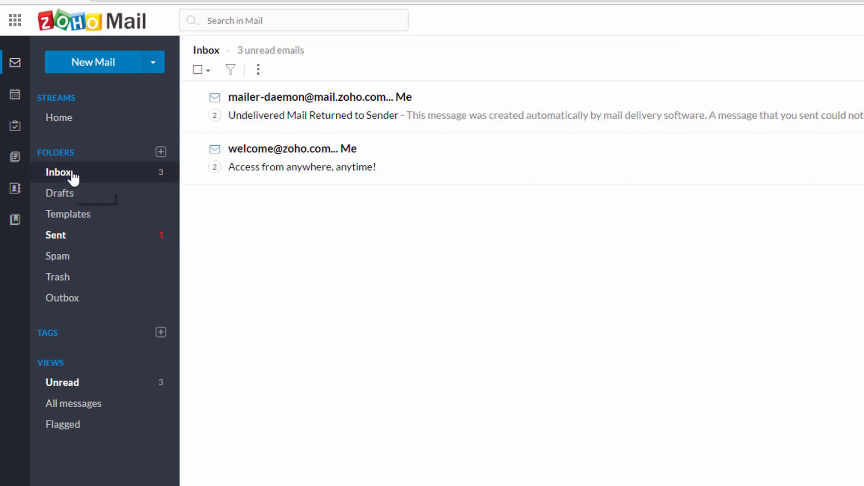
pyautogui.click(390, 118)
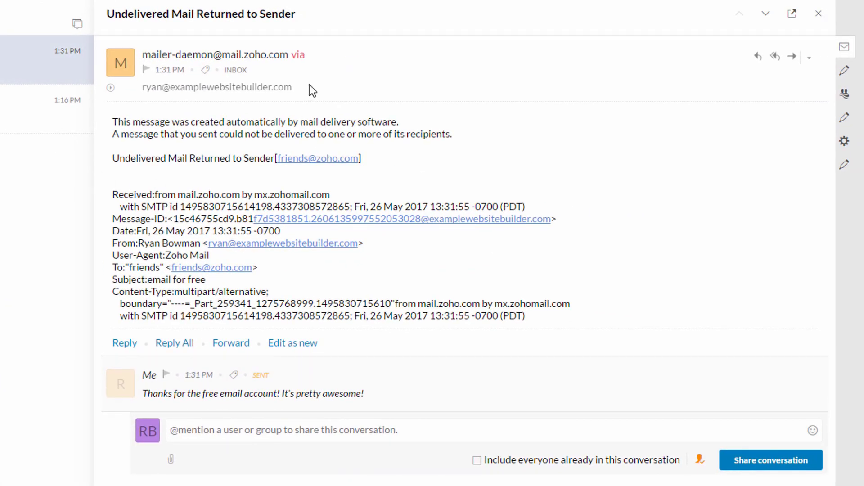
pyautogui.click(75, 92)
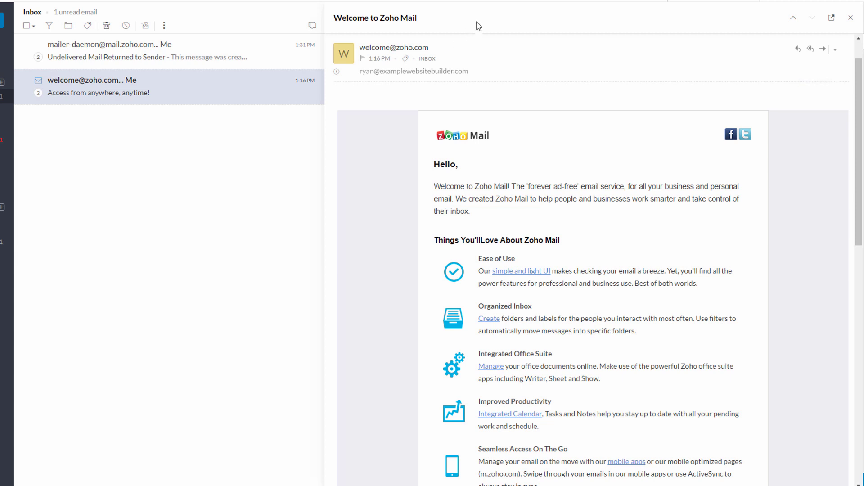
# Expand the welcome thread's messages and start a reply to 'Welcome to Zoho Mail'.
pyautogui.click(467, 50)
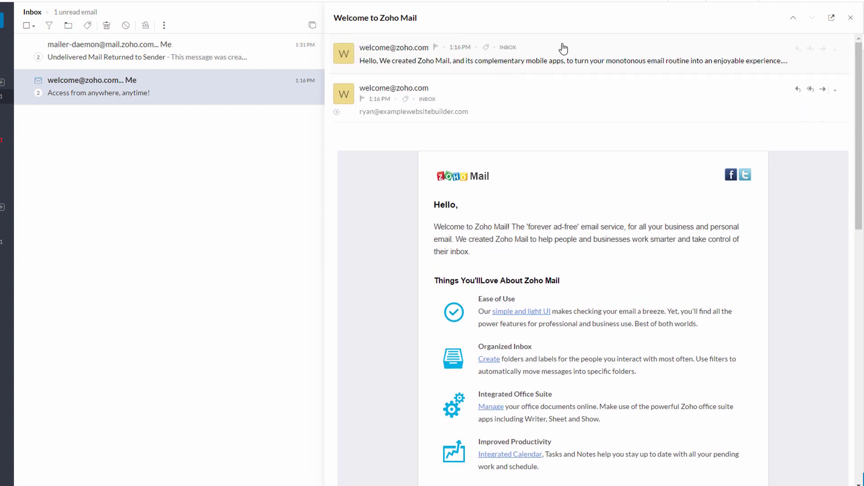
pyautogui.click(559, 46)
pyautogui.click(522, 63)
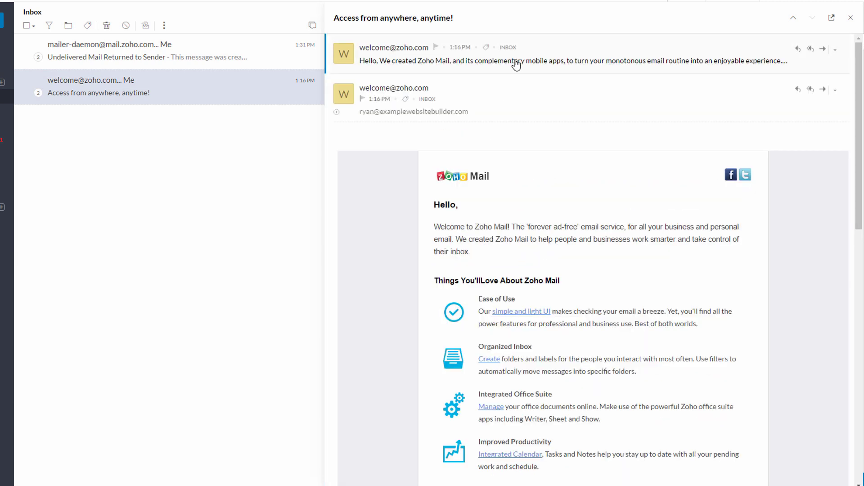
pyautogui.click(475, 91)
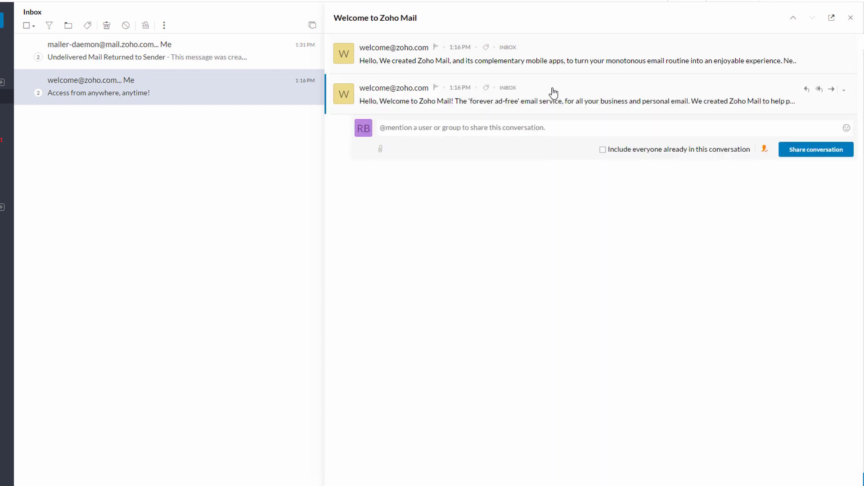
pyautogui.click(554, 91)
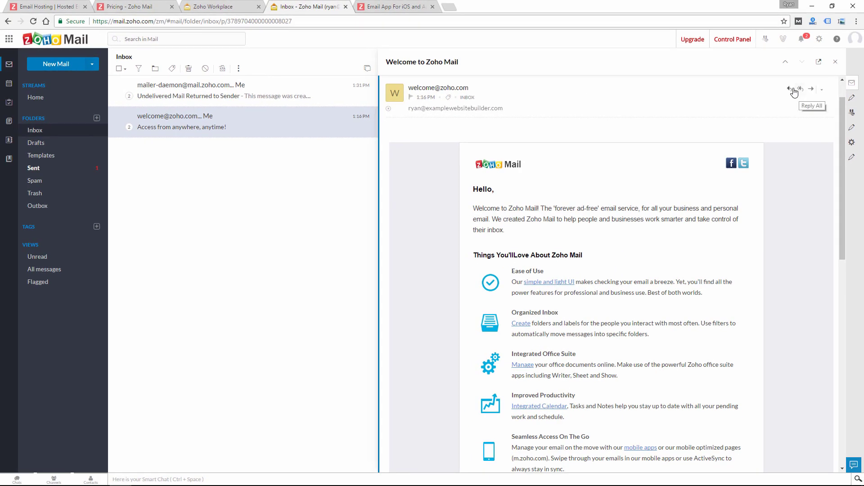
pyautogui.click(790, 90)
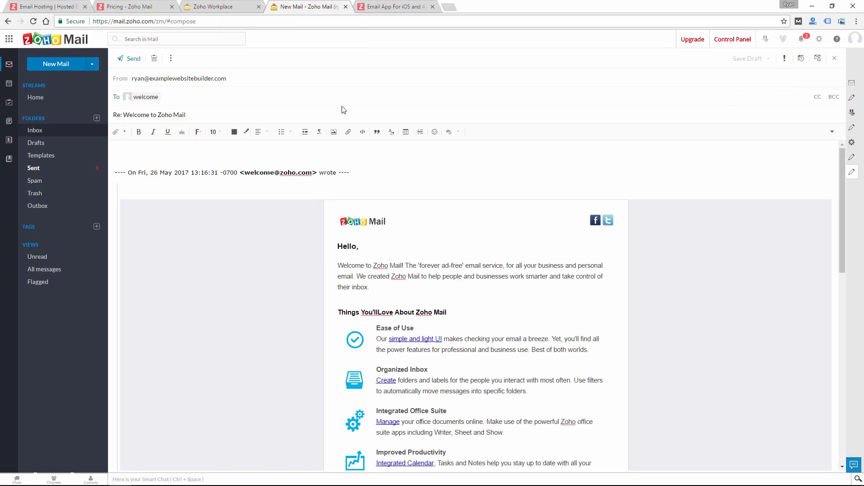